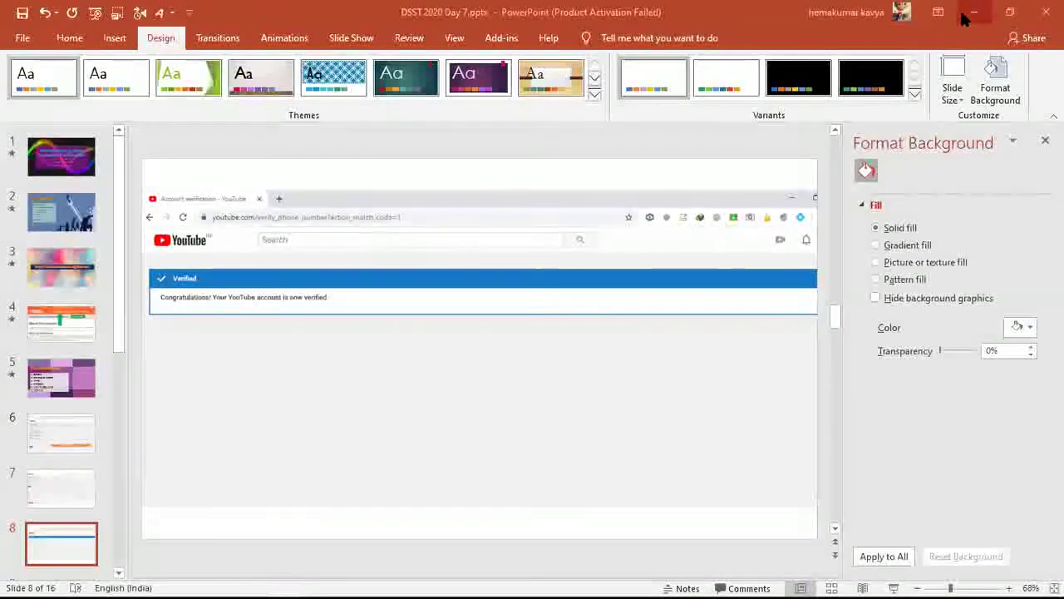
- Minimize the PowerPoint presentation and bring the Chrome window to the front
click(987, 9)
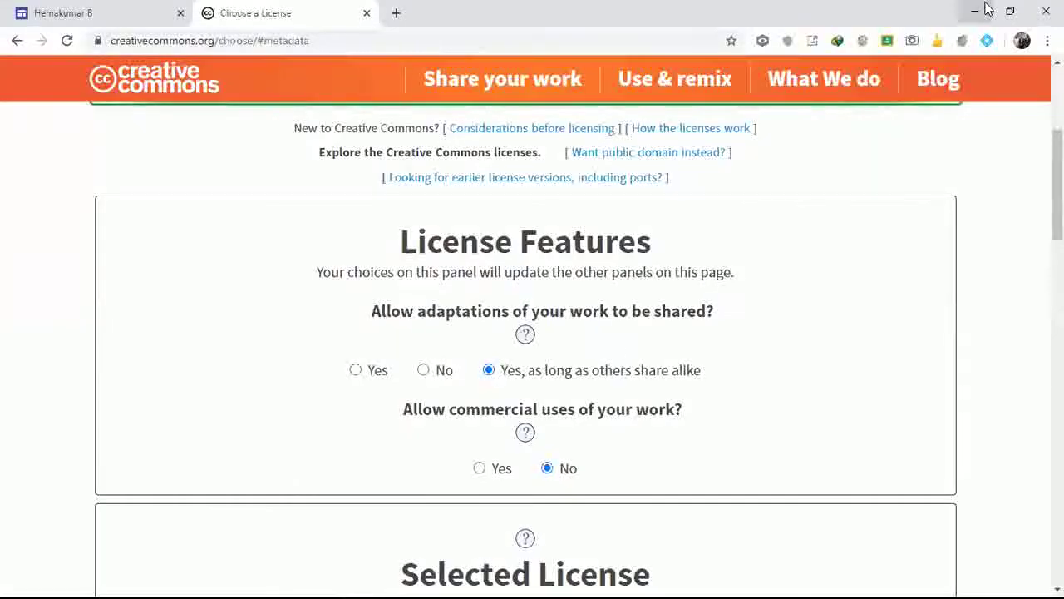
click(987, 8)
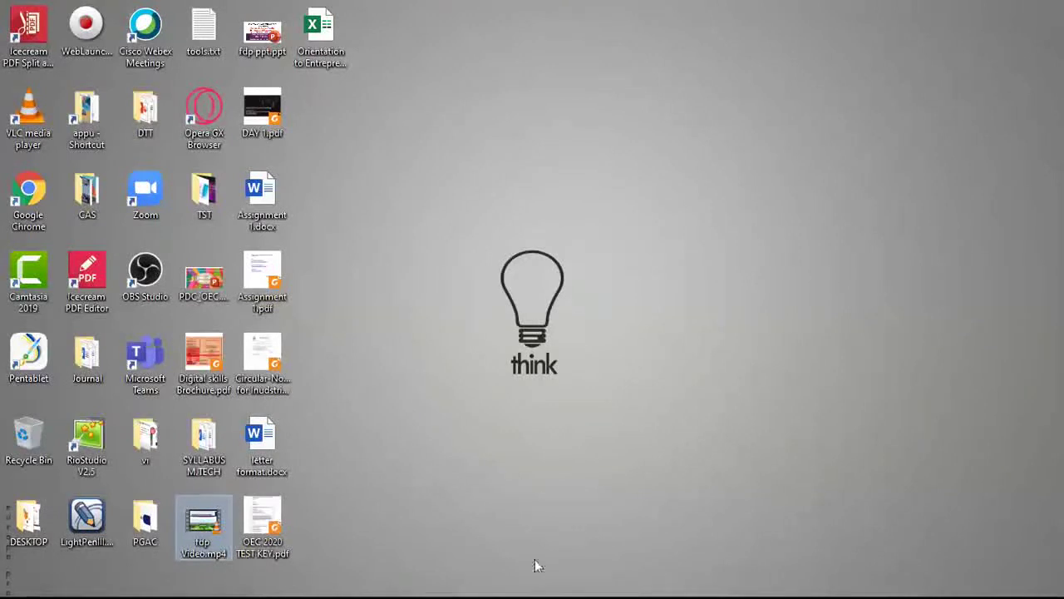
mouse_move(522, 577)
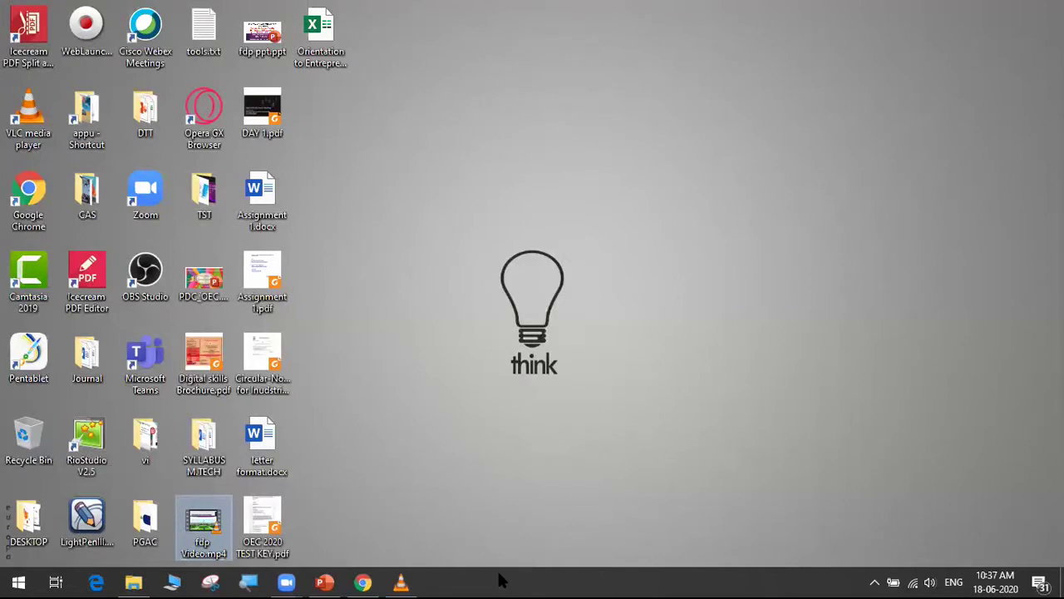
click(363, 582)
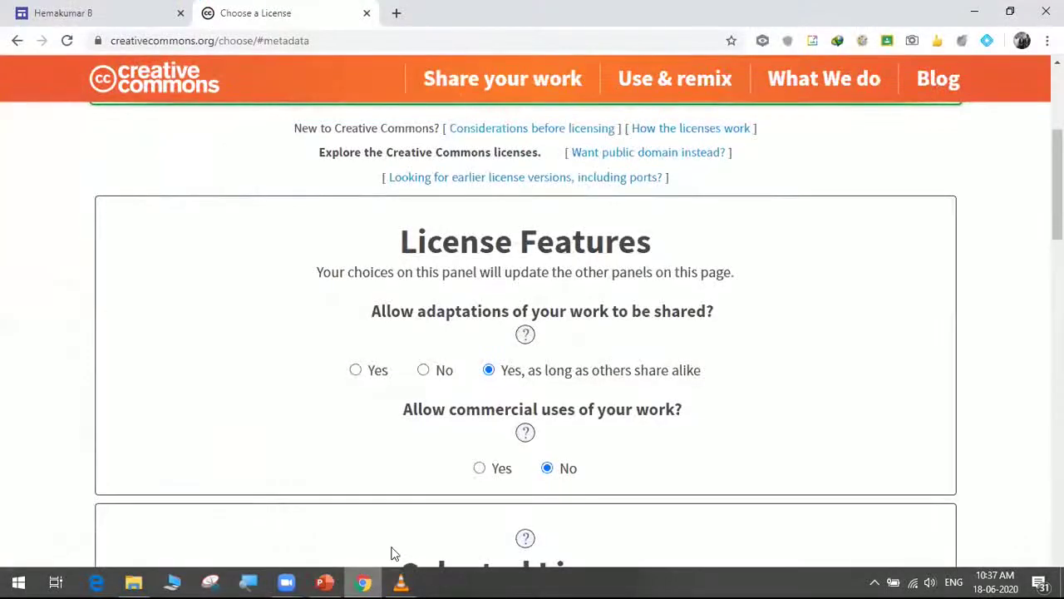
- Go to the instructor's personal website and open its Teaching Learning Tools course page
click(187, 45)
text(ww)
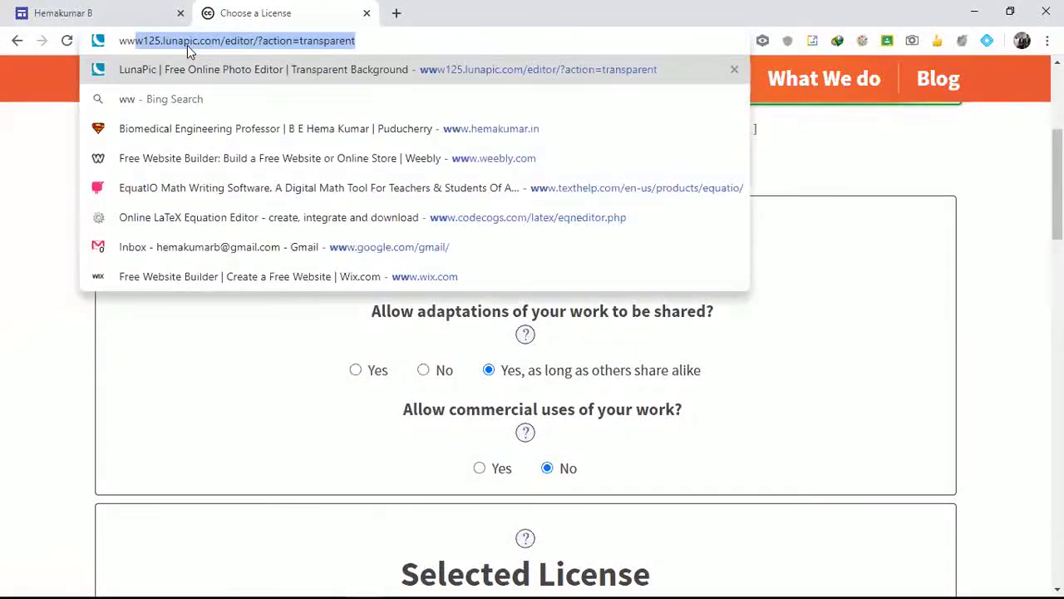
text(w.)
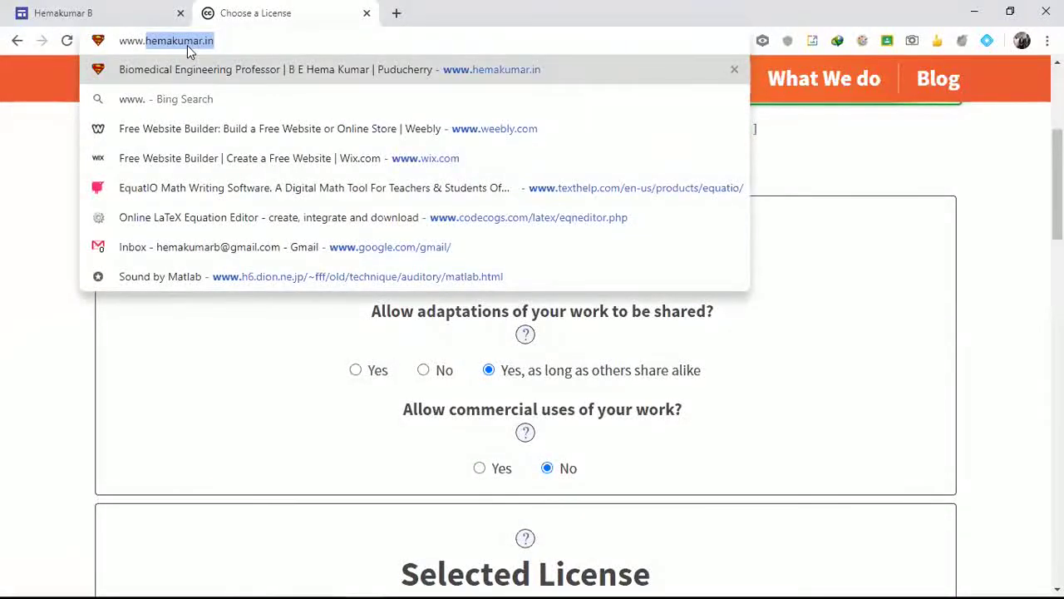
text(hemaki)
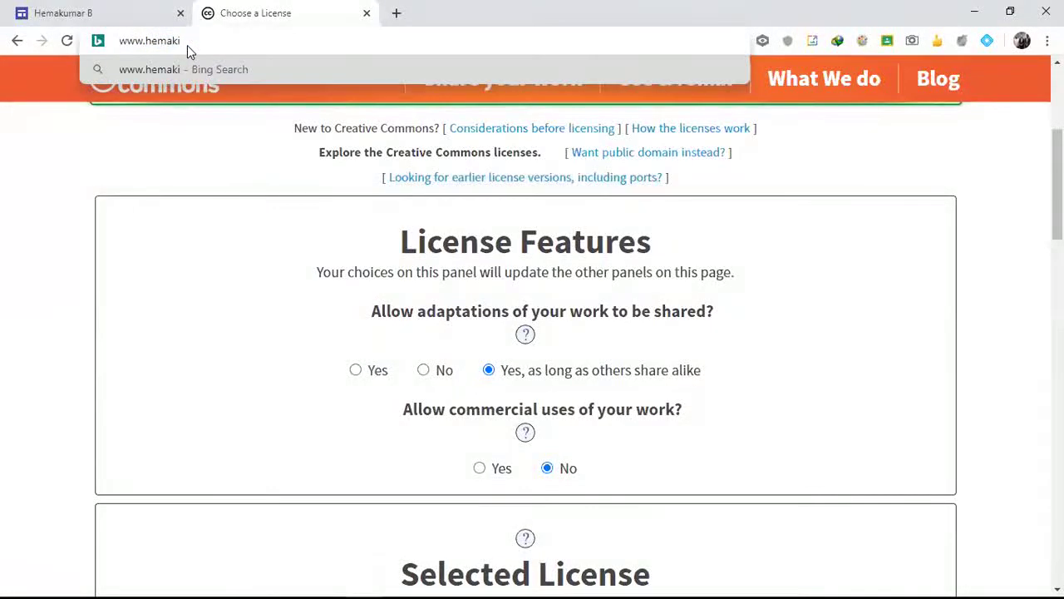
key(BackSpace)
text(um)
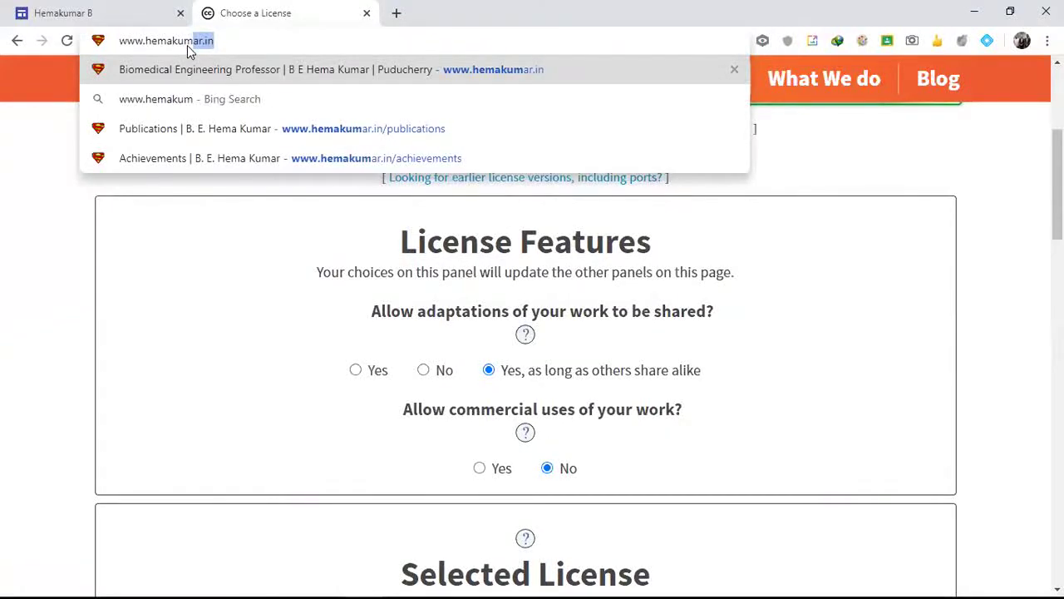
key(Return)
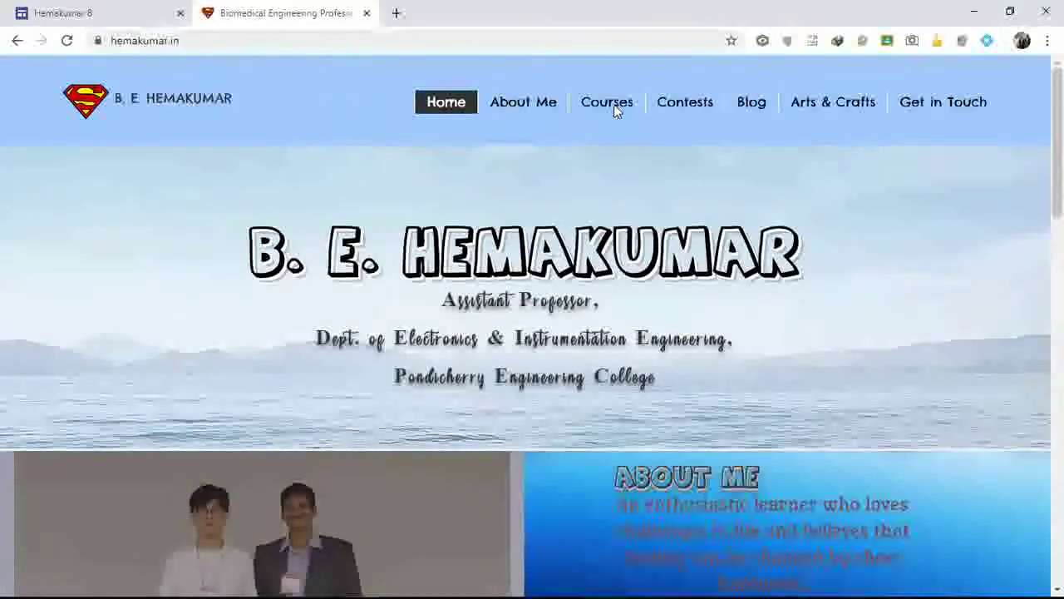
mouse_move(612, 103)
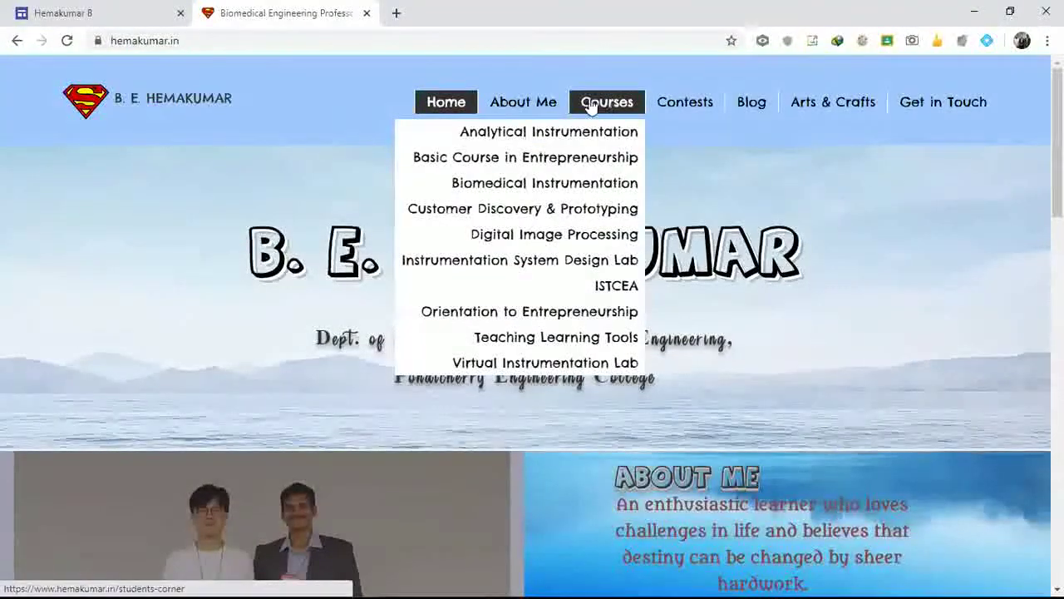
click(587, 341)
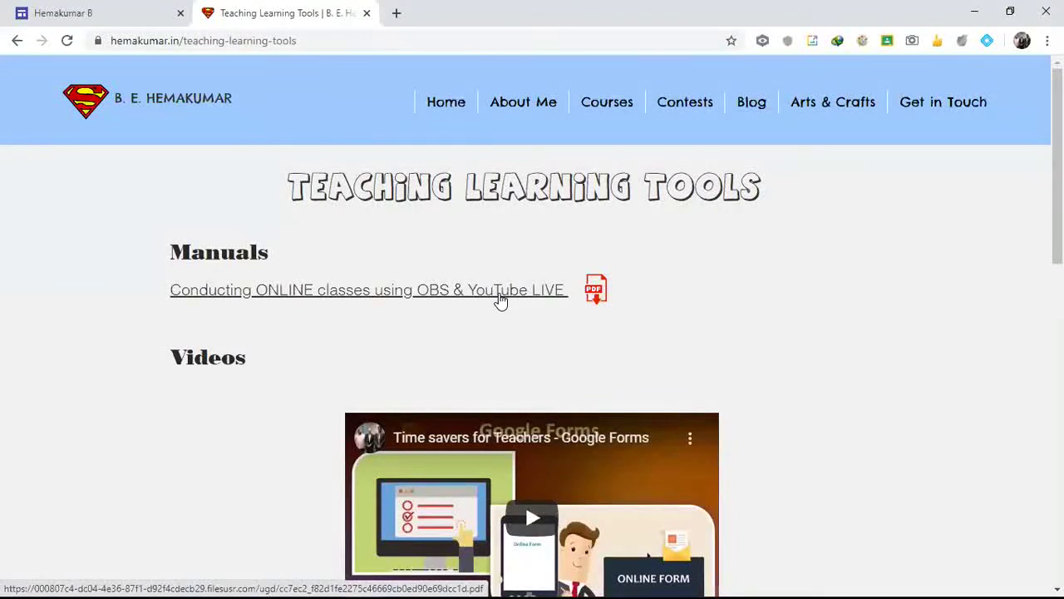
- Launch OBS Studio from the desktop and remove the existing Display Capture source from the scene
click(979, 12)
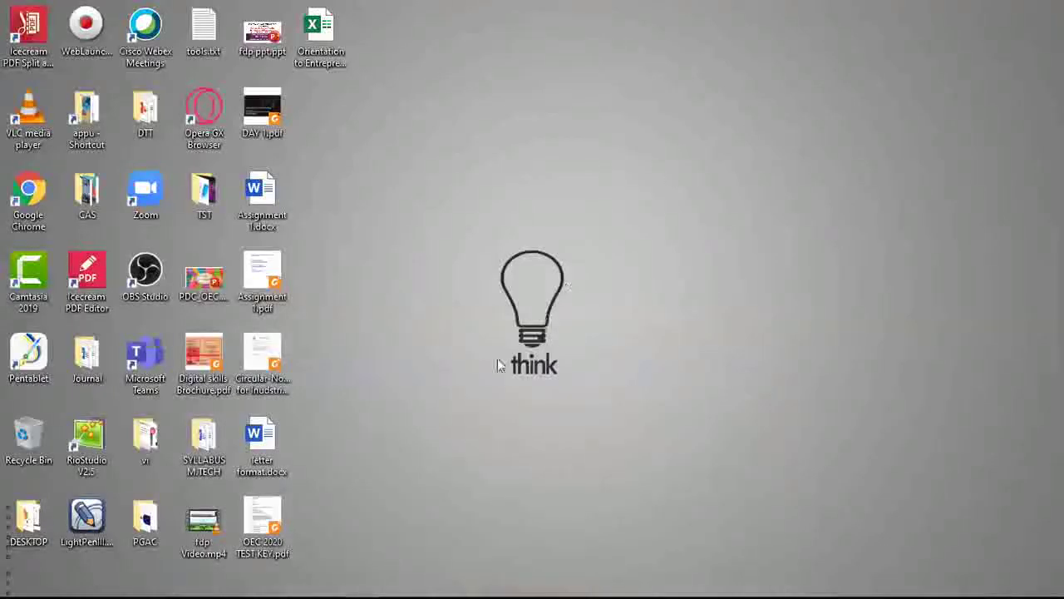
double_click(150, 279)
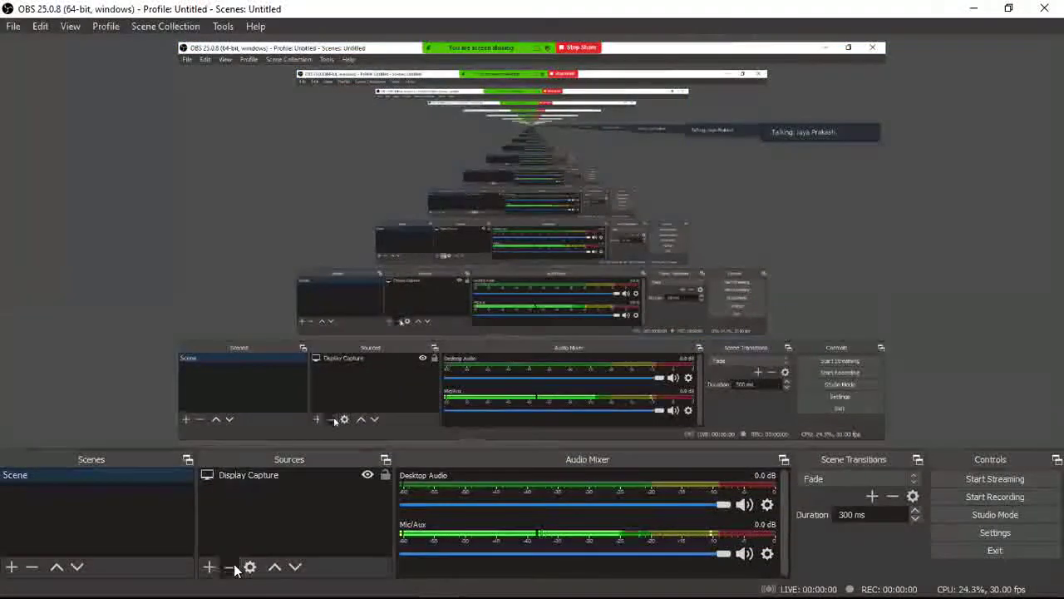
click(264, 478)
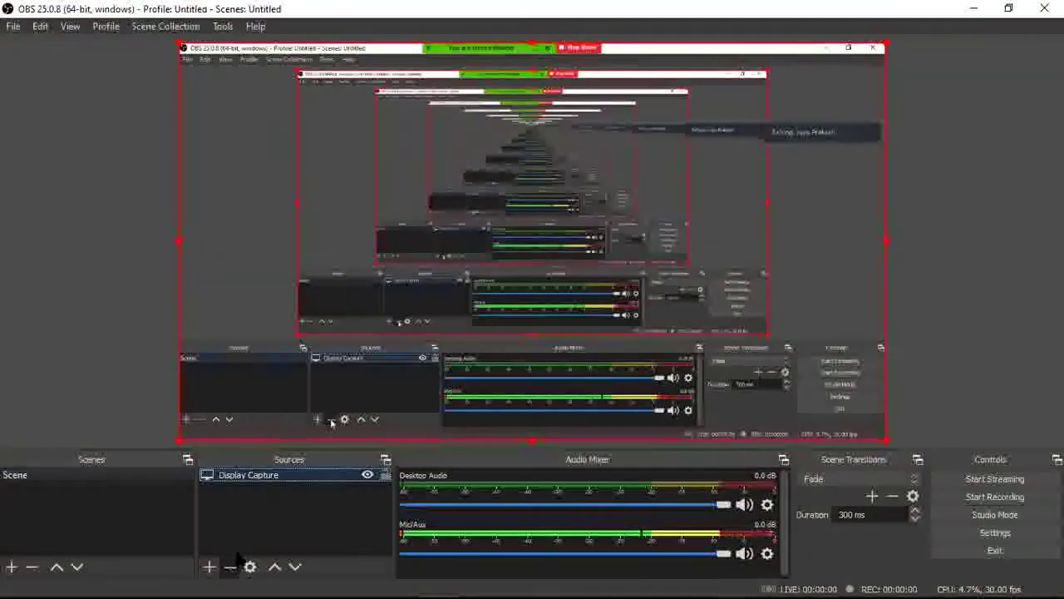
click(230, 566)
click(587, 324)
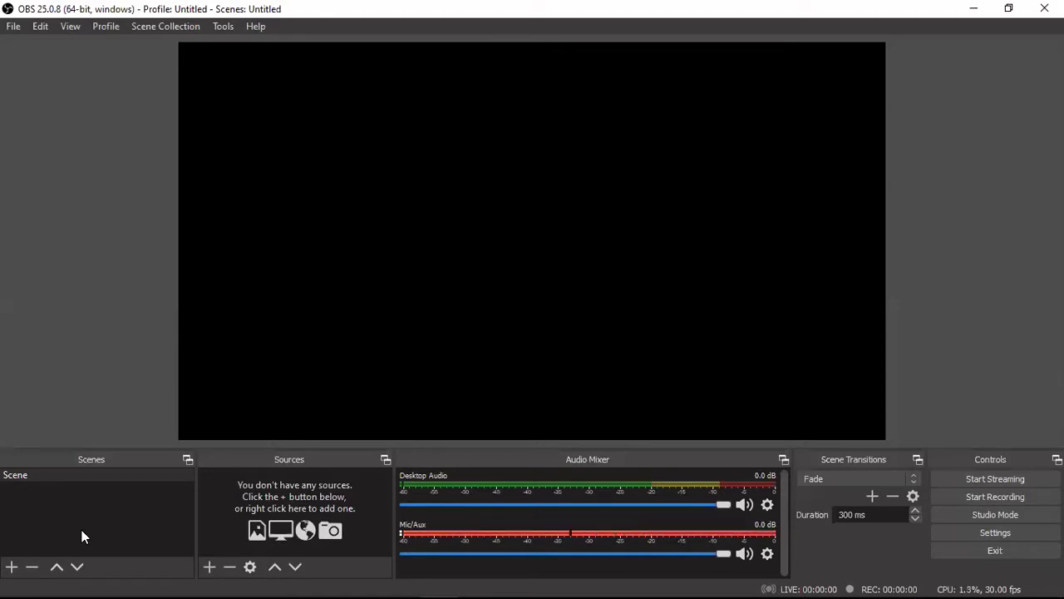
- Add a new Display Capture source to the scene, capturing Display 1 including the cursor
click(13, 567)
click(559, 331)
click(213, 570)
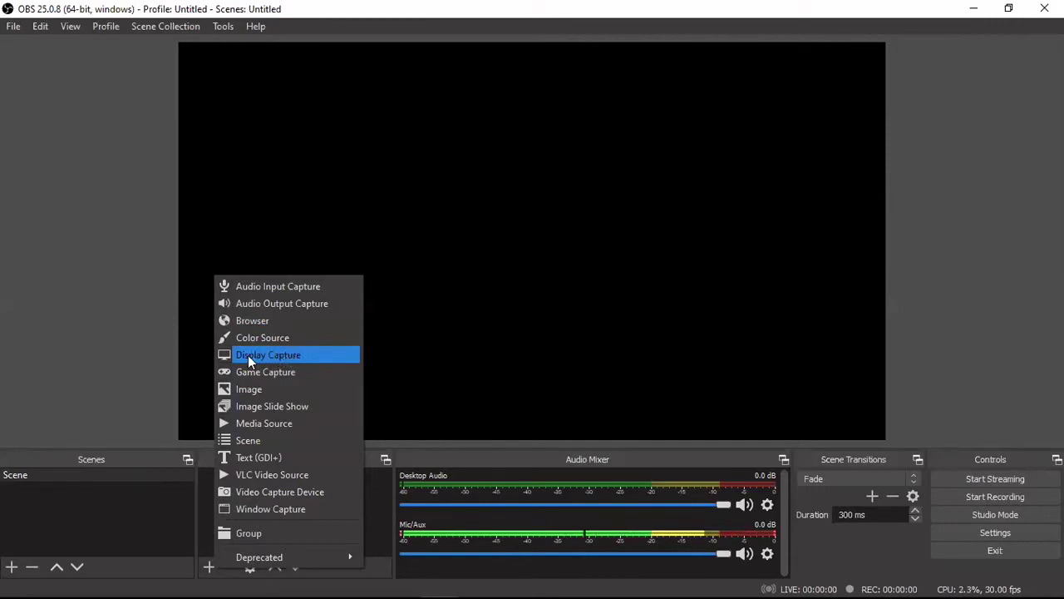
click(313, 357)
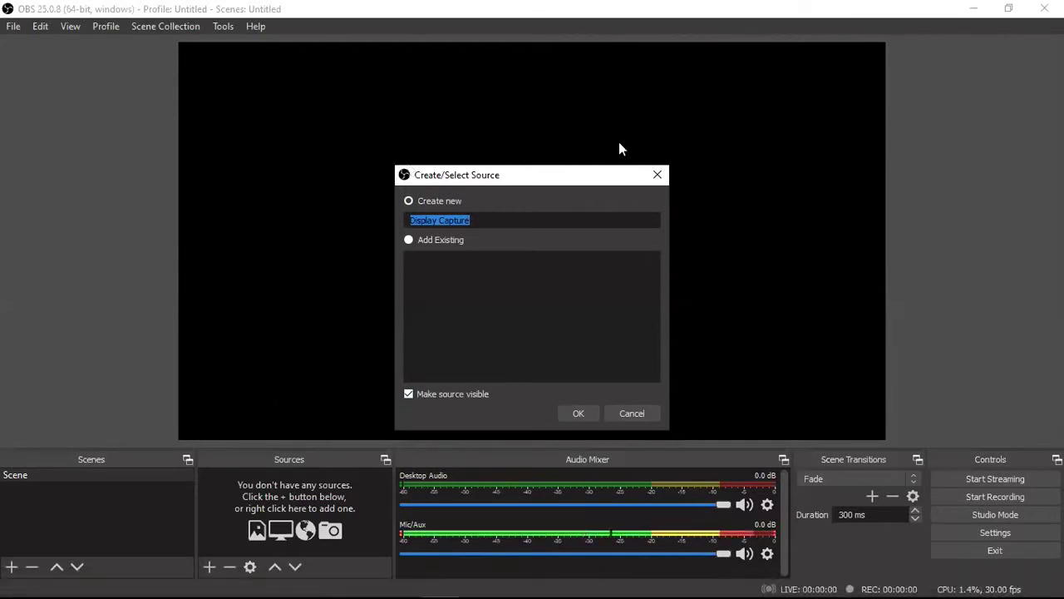
click(578, 414)
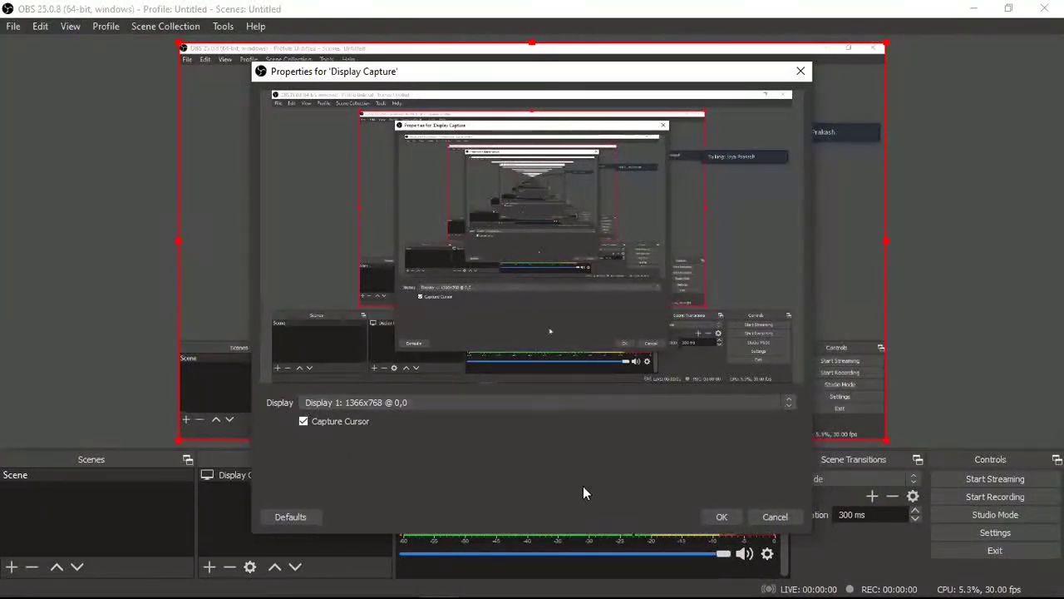
click(716, 517)
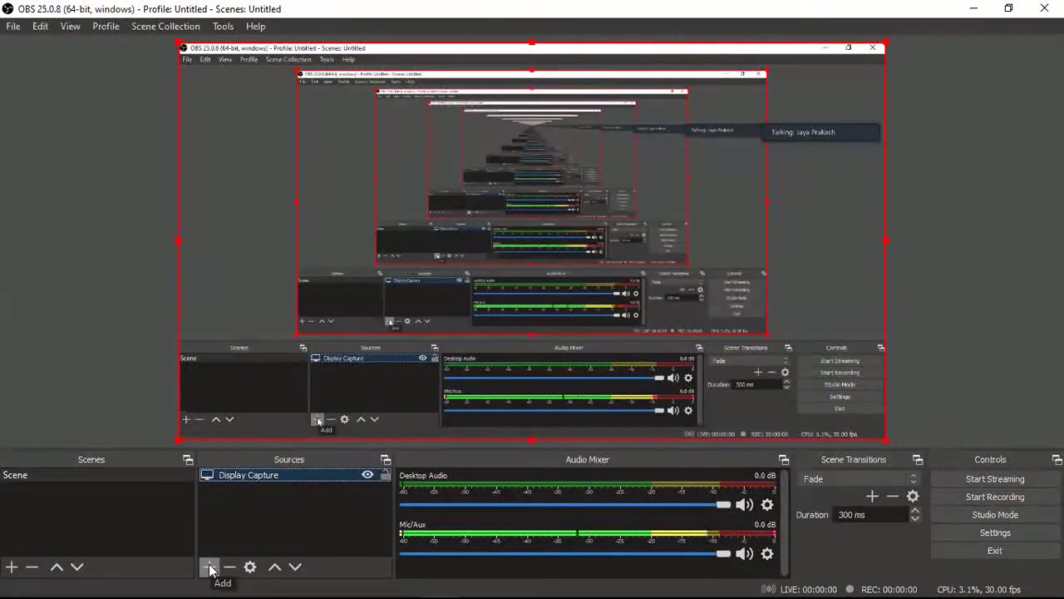
click(969, 371)
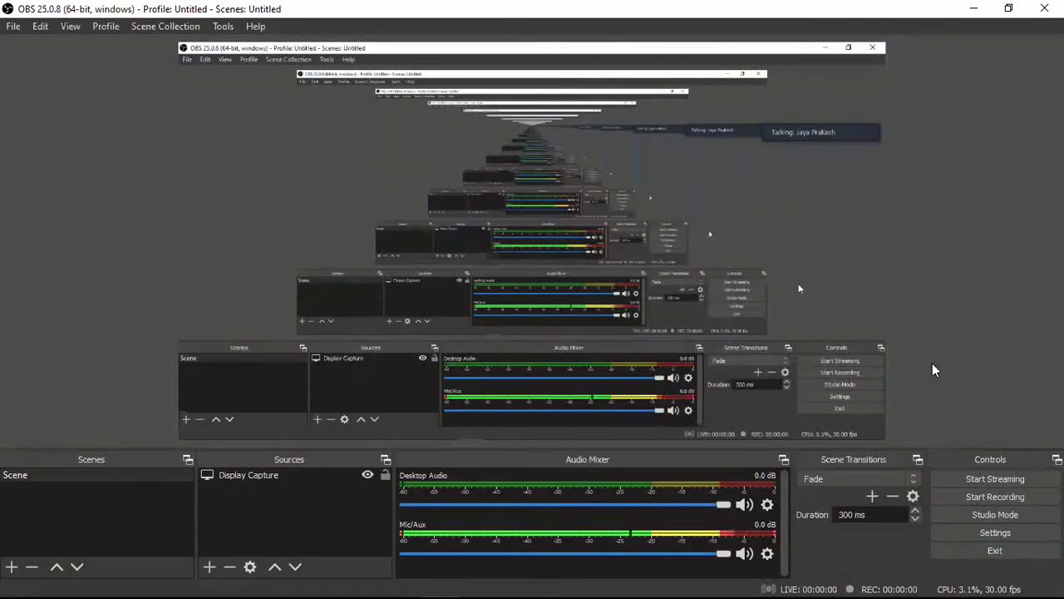
- Add a new Video Capture Device source to the scene using the HP TrueVision HD camera
click(210, 569)
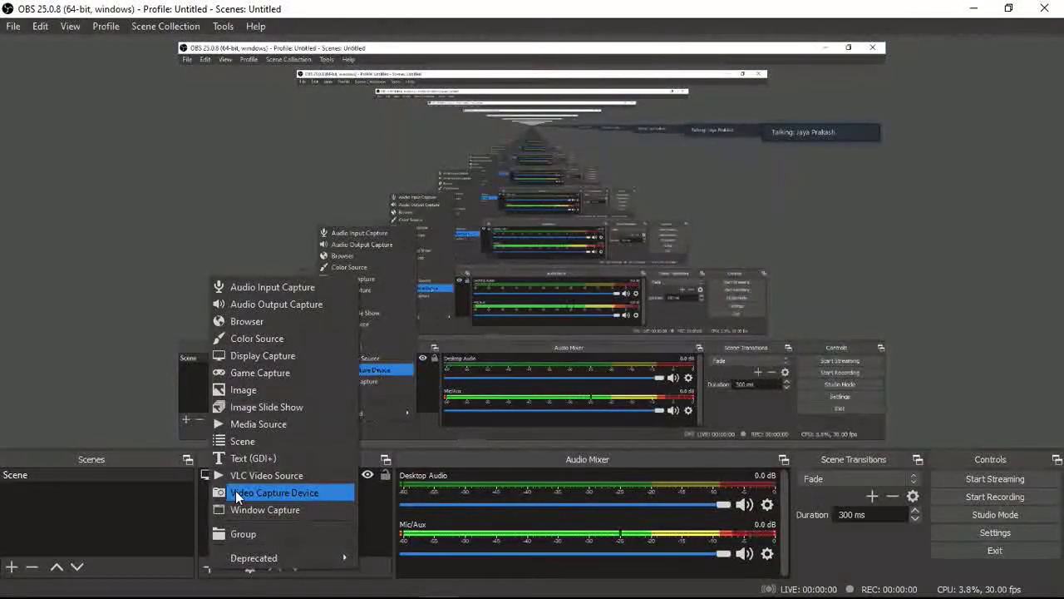
click(282, 491)
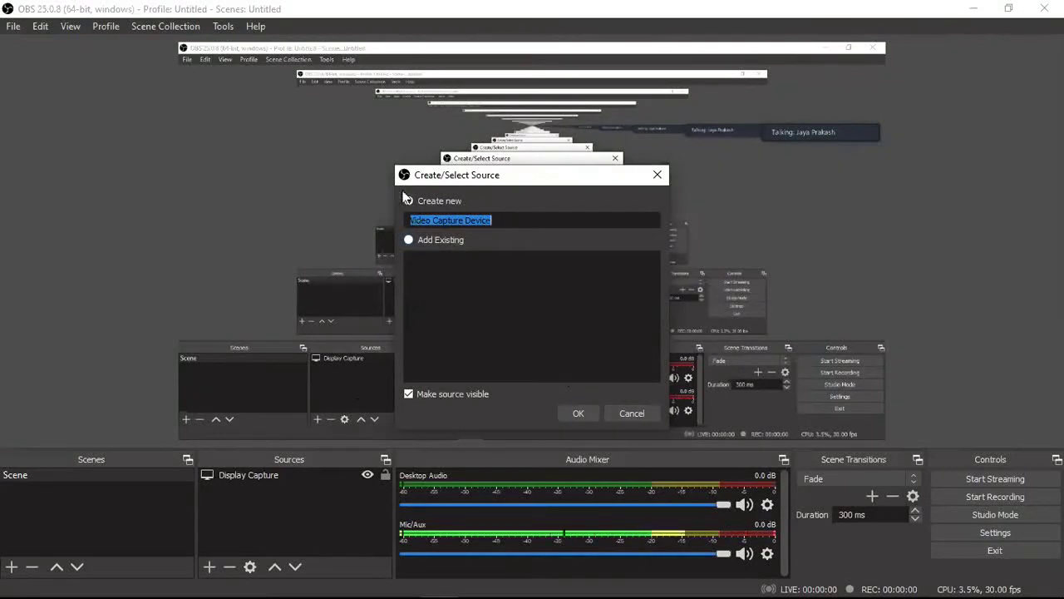
click(575, 414)
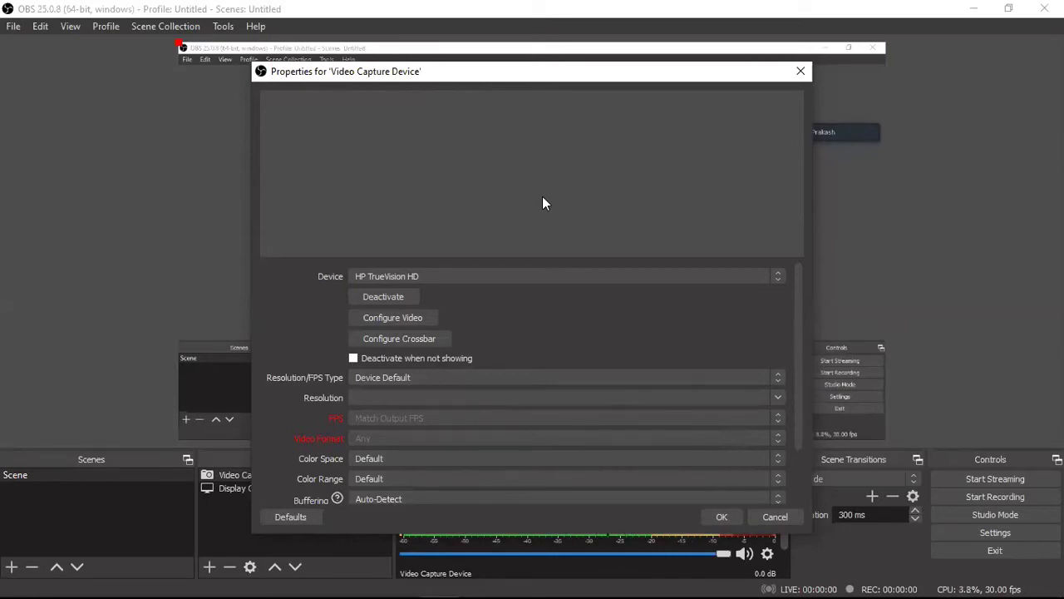
click(721, 517)
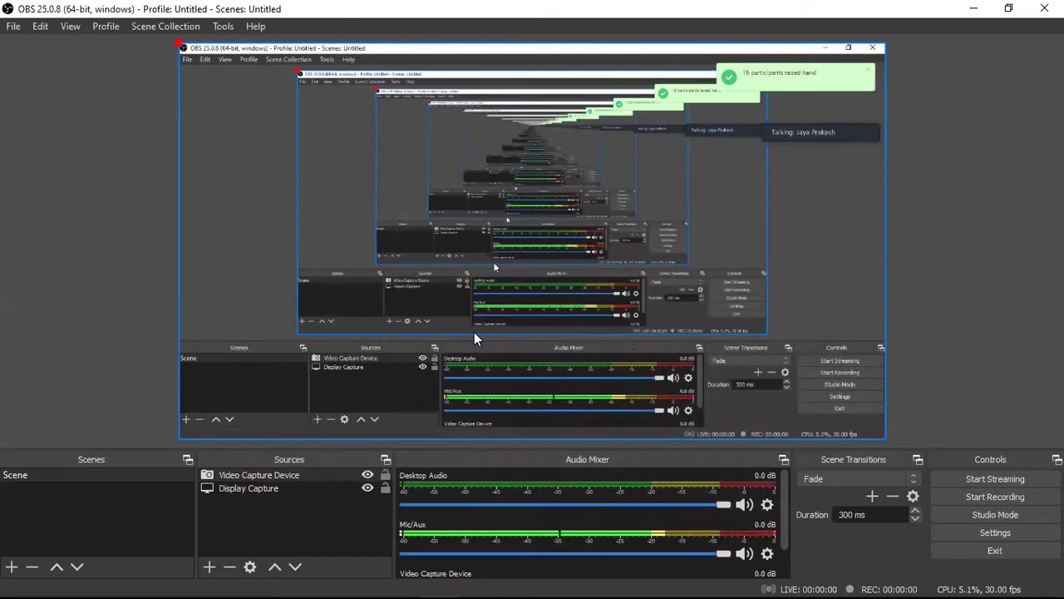
click(950, 321)
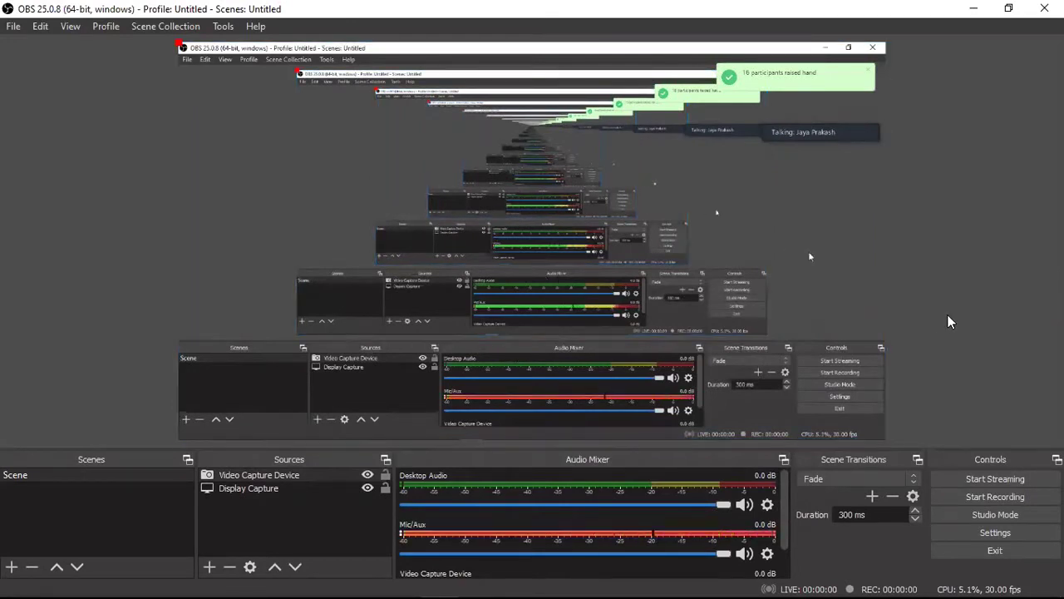
click(313, 291)
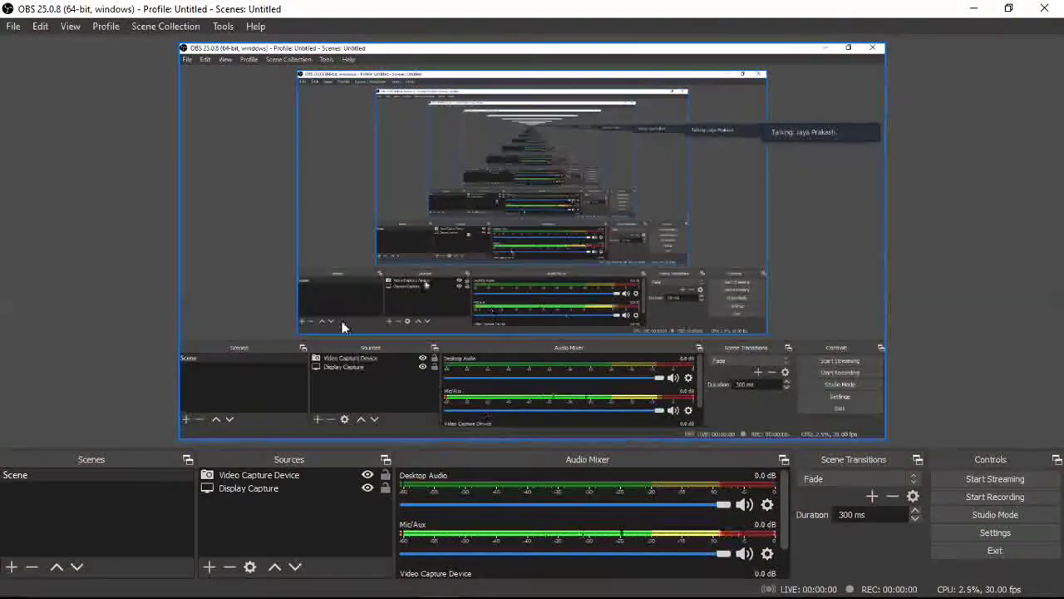
- Remove the Video Capture Device source from the scene
click(266, 474)
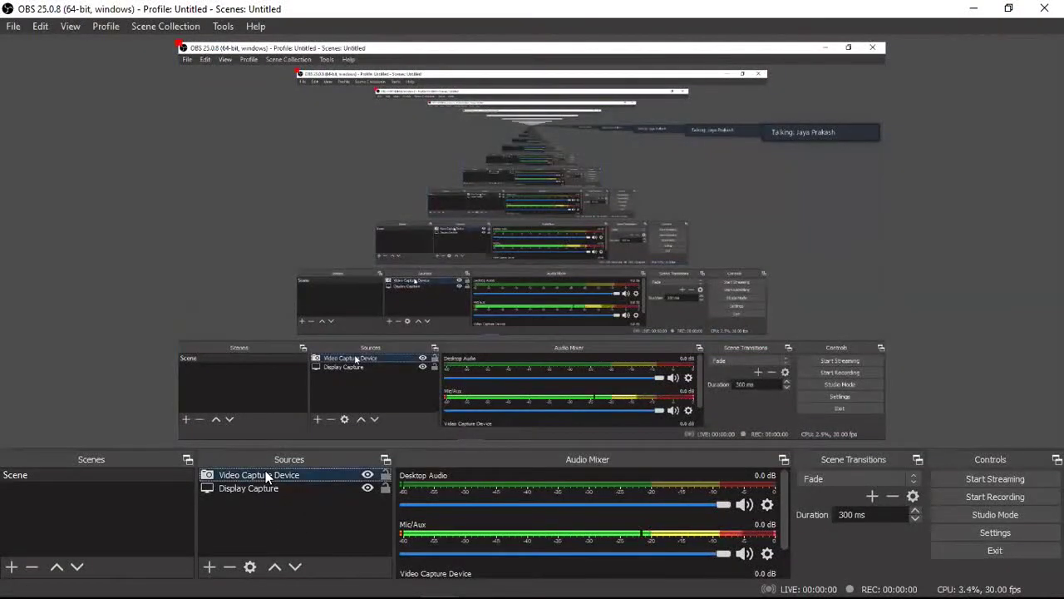
click(235, 566)
click(591, 328)
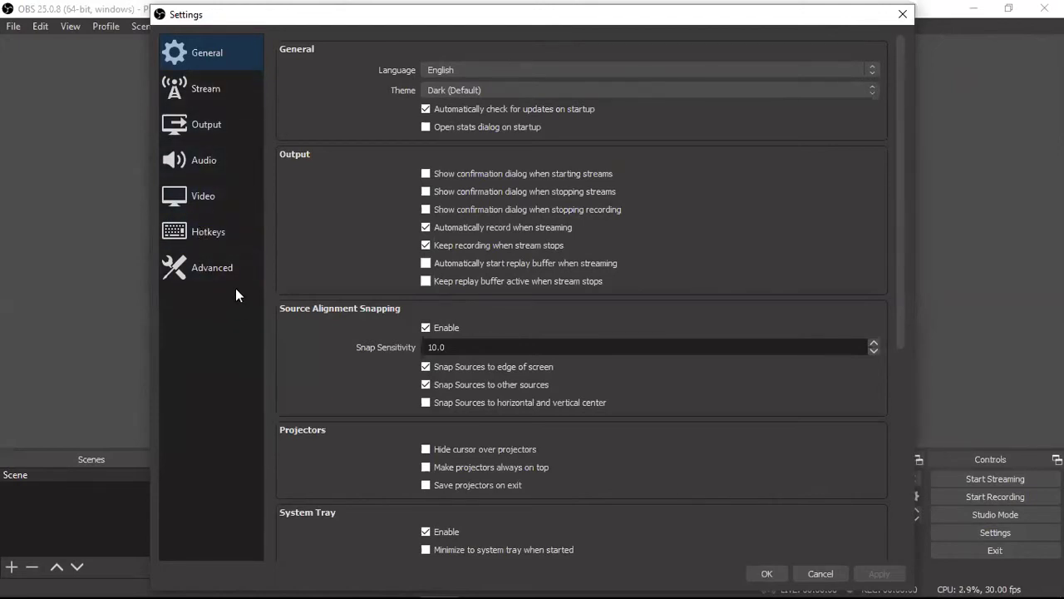
- Review the output settings for the recording path and available recording formats, keeping mkv selected
click(220, 143)
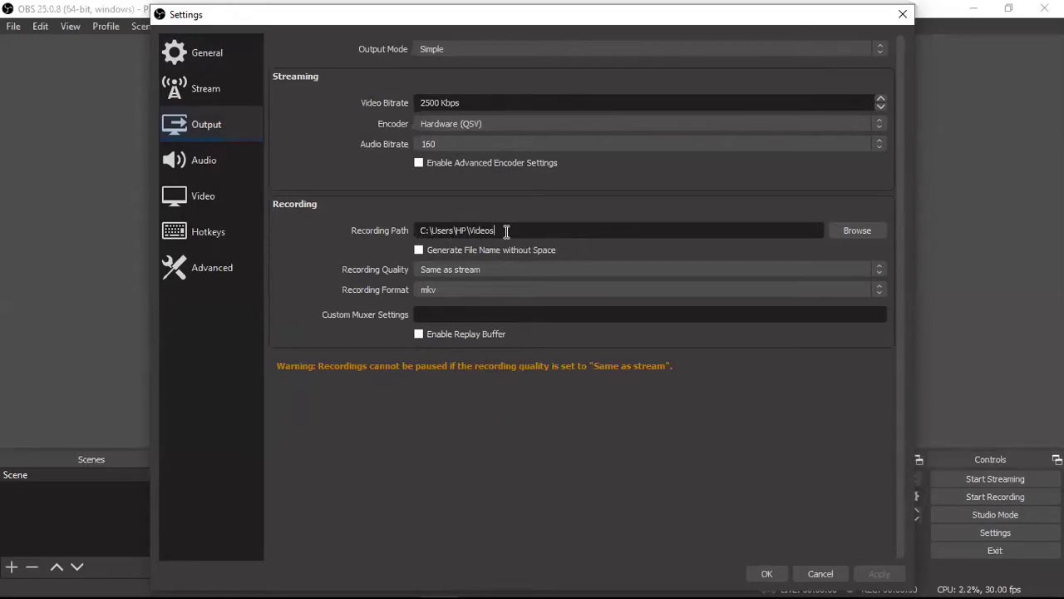
click(511, 291)
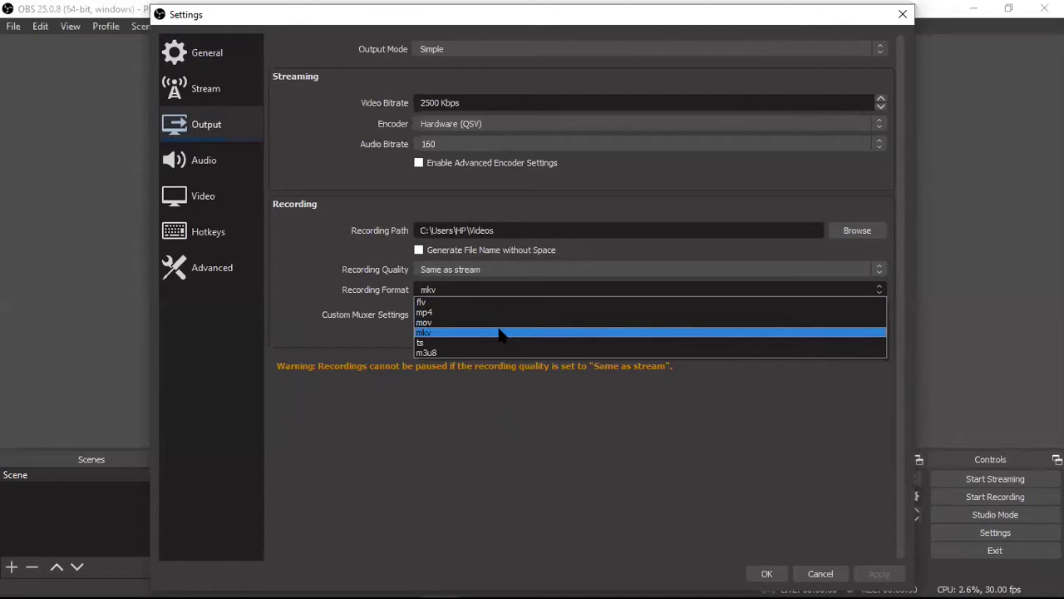
click(498, 332)
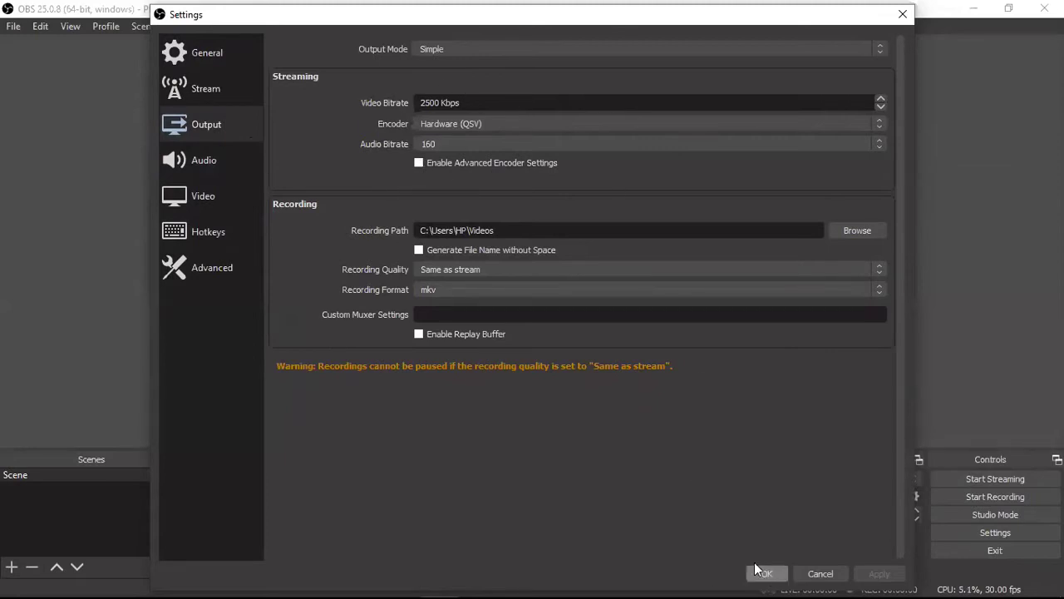
- Compare the stream and output settings, and select the entire stream key configured for the YouTube service
click(211, 95)
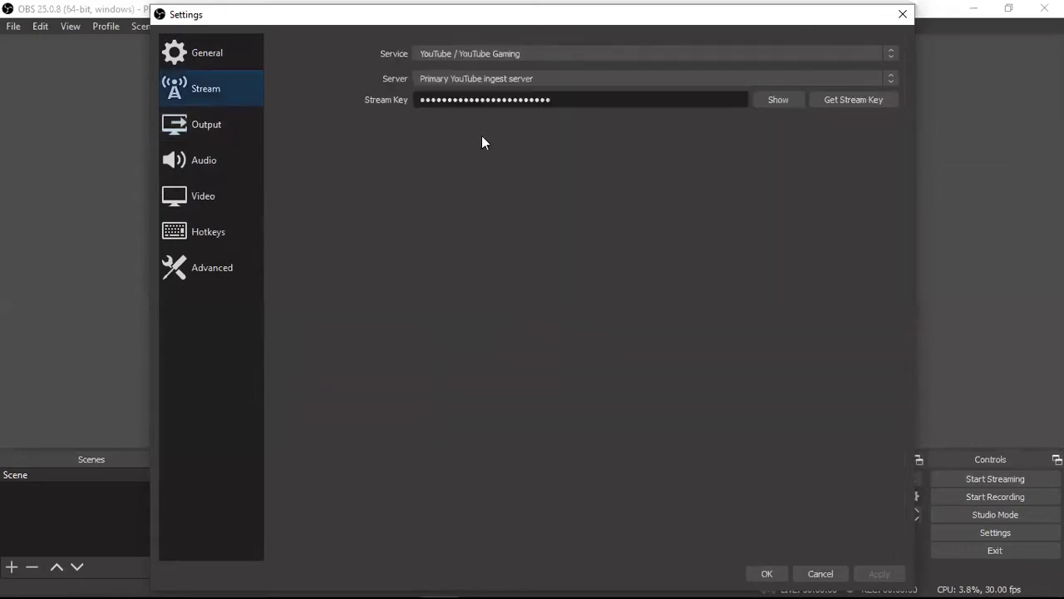
click(202, 126)
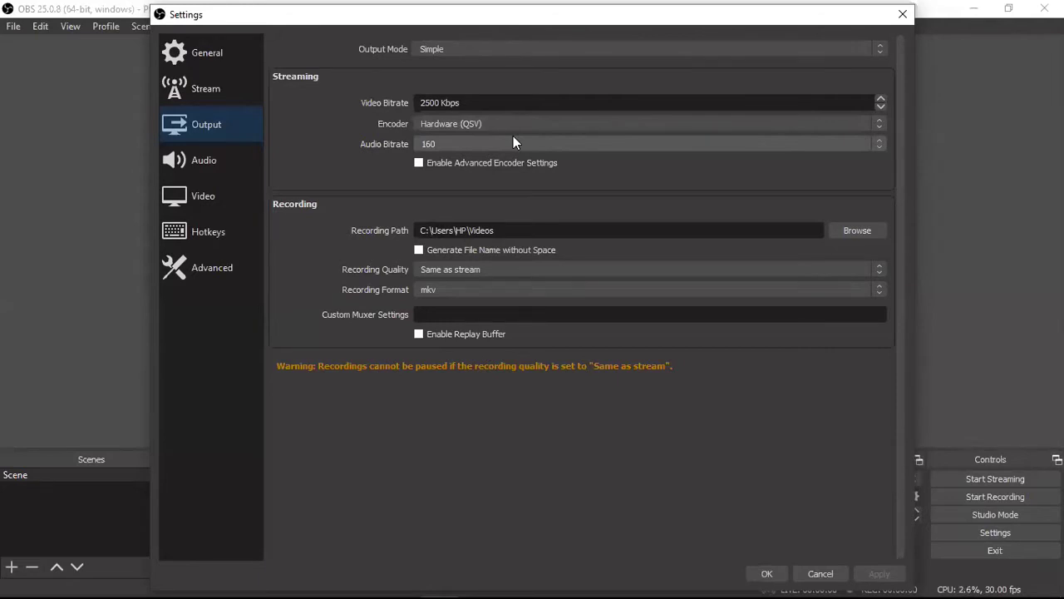
click(221, 98)
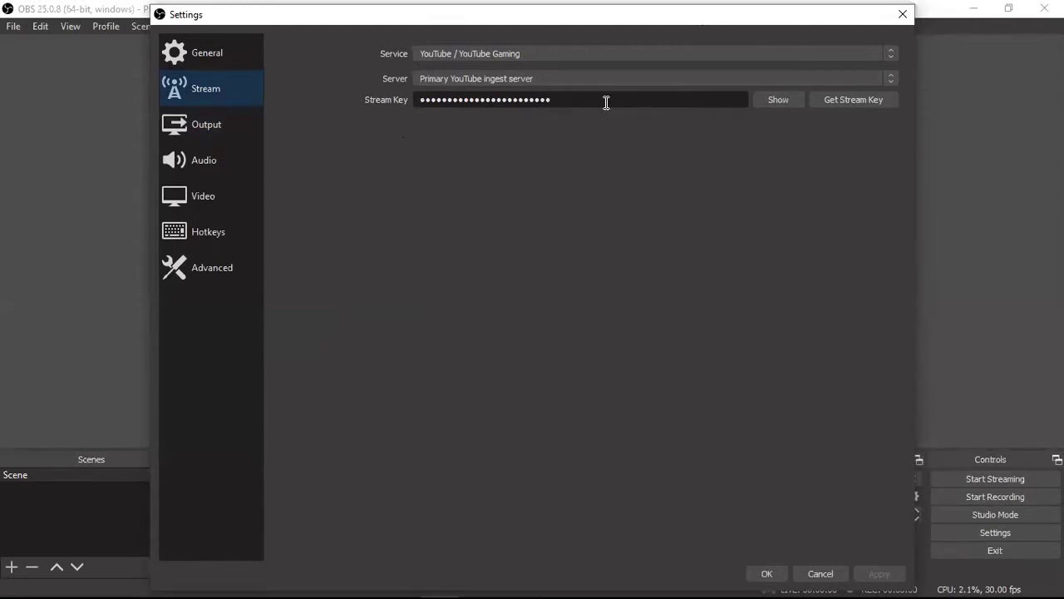
drag(606, 102, 314, 111)
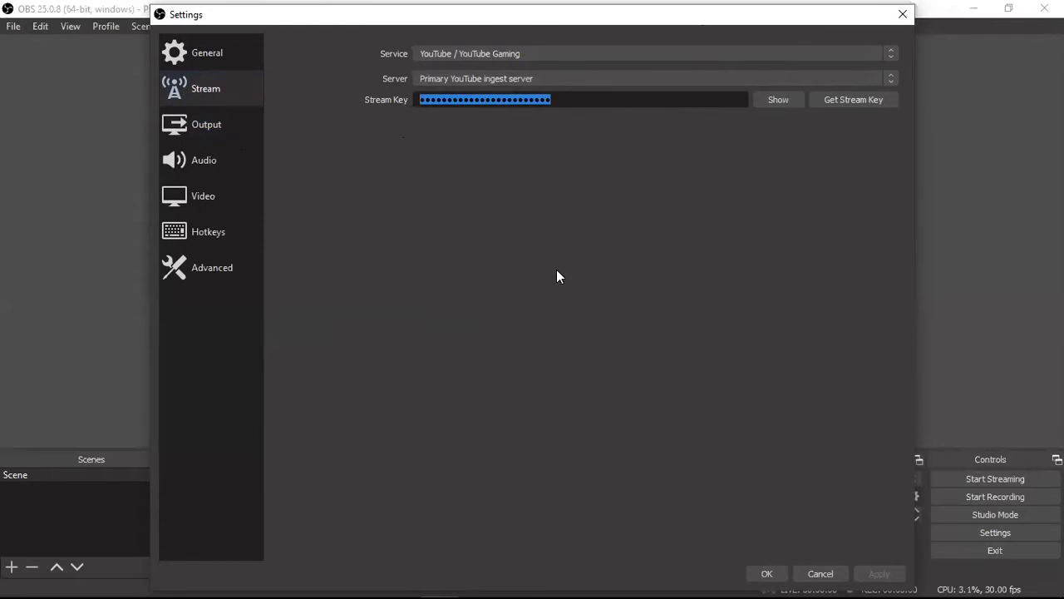
- Cancel the settings dialog and switch to Google Chrome to open youtube.com in the current tab
click(820, 573)
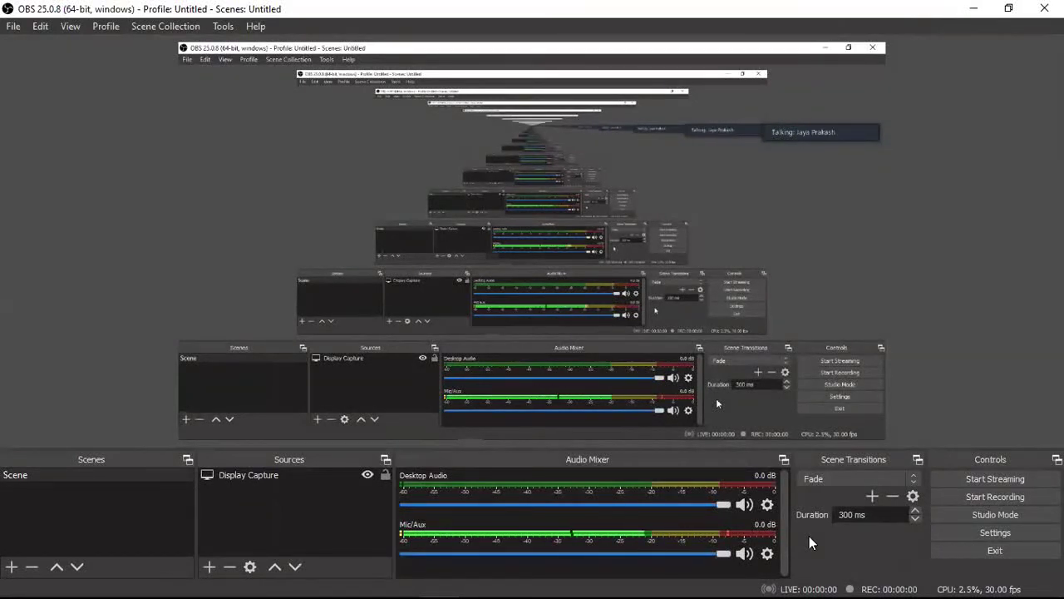
click(970, 7)
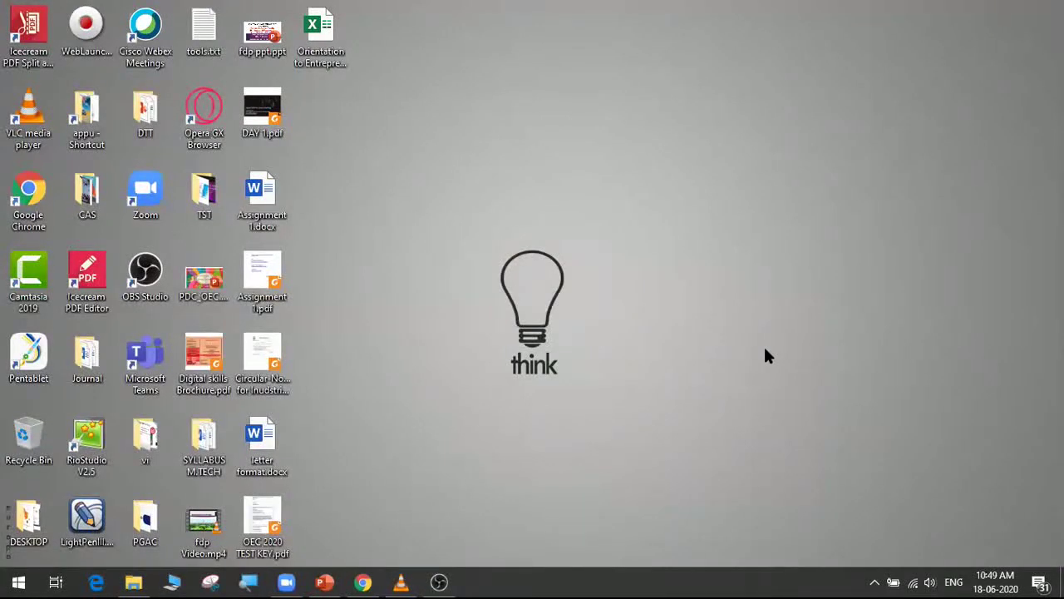
click(370, 580)
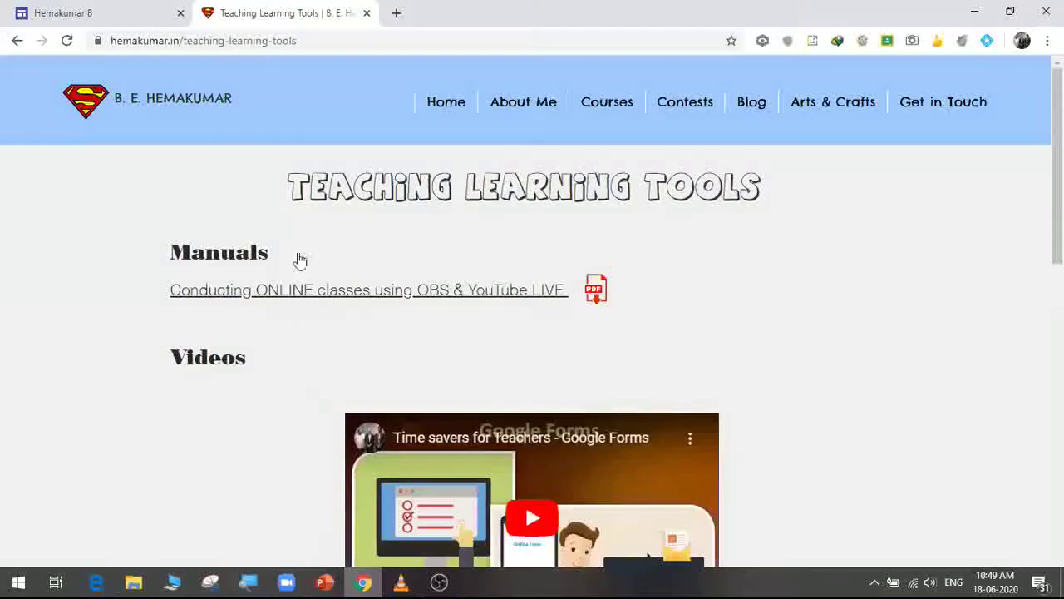
click(321, 44)
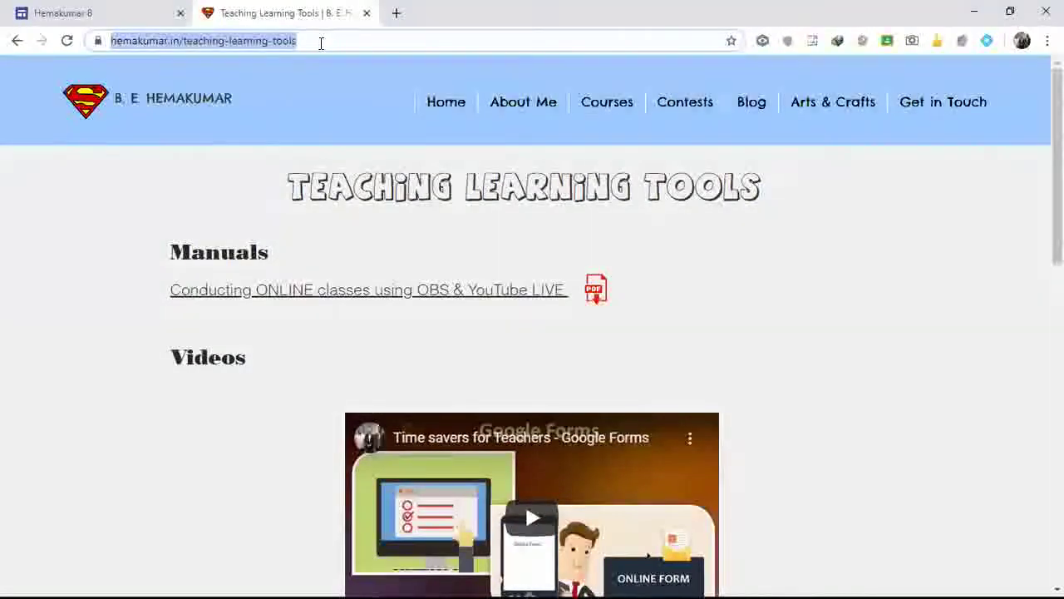
text(youtube.com)
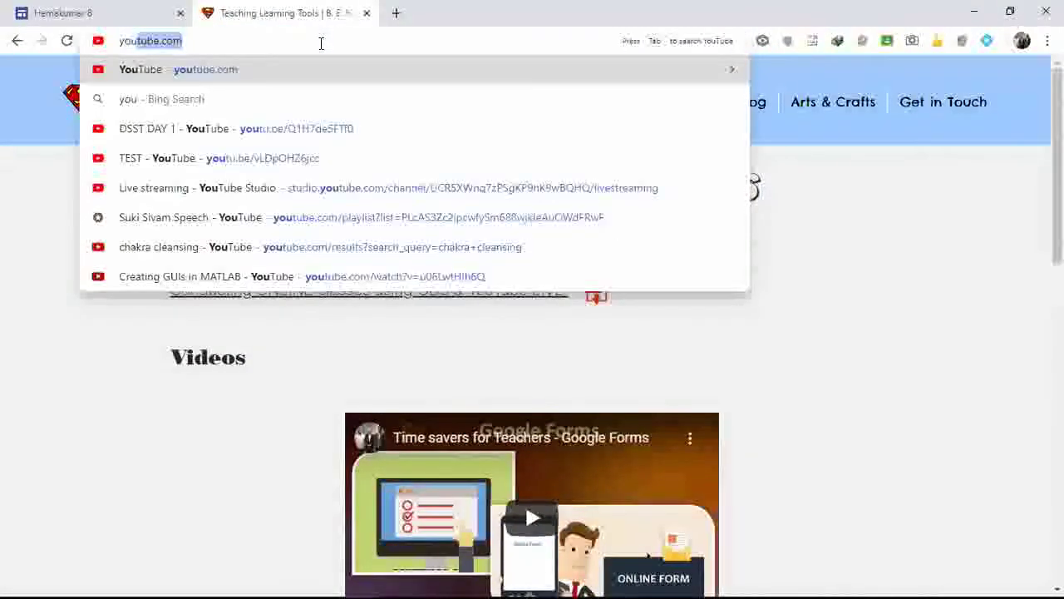
key(Return)
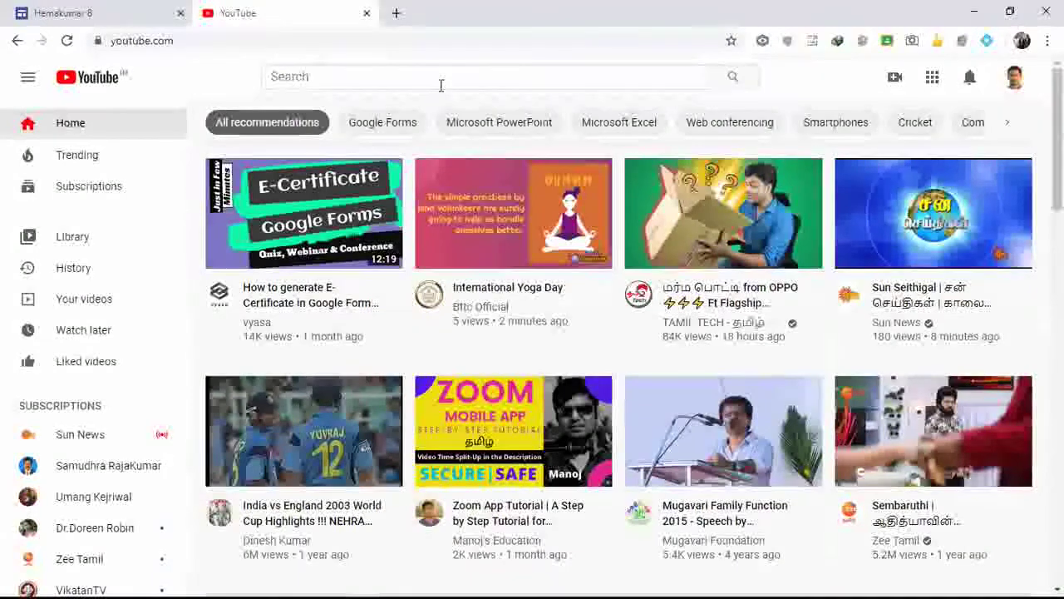
- Check the signed-in YouTube account and start setting up a new live stream without reusing the previous stream's settings
click(1015, 78)
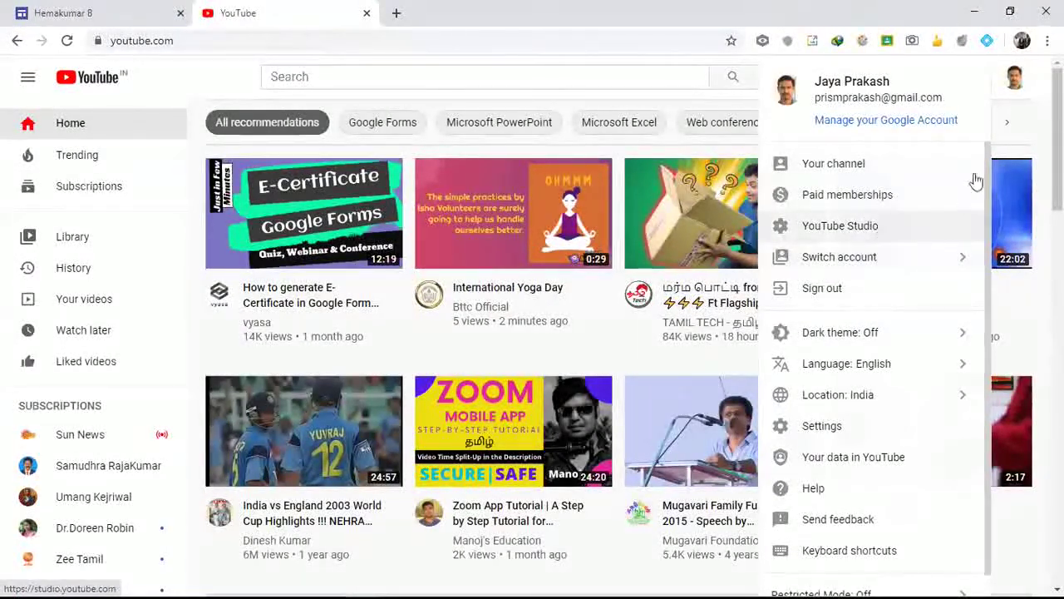
click(1026, 130)
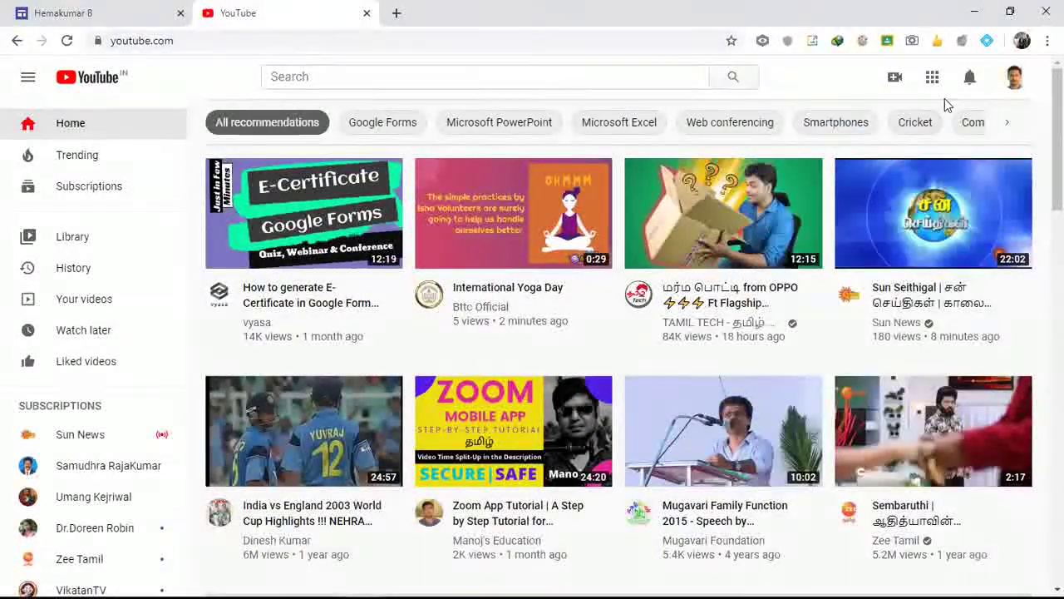
click(895, 81)
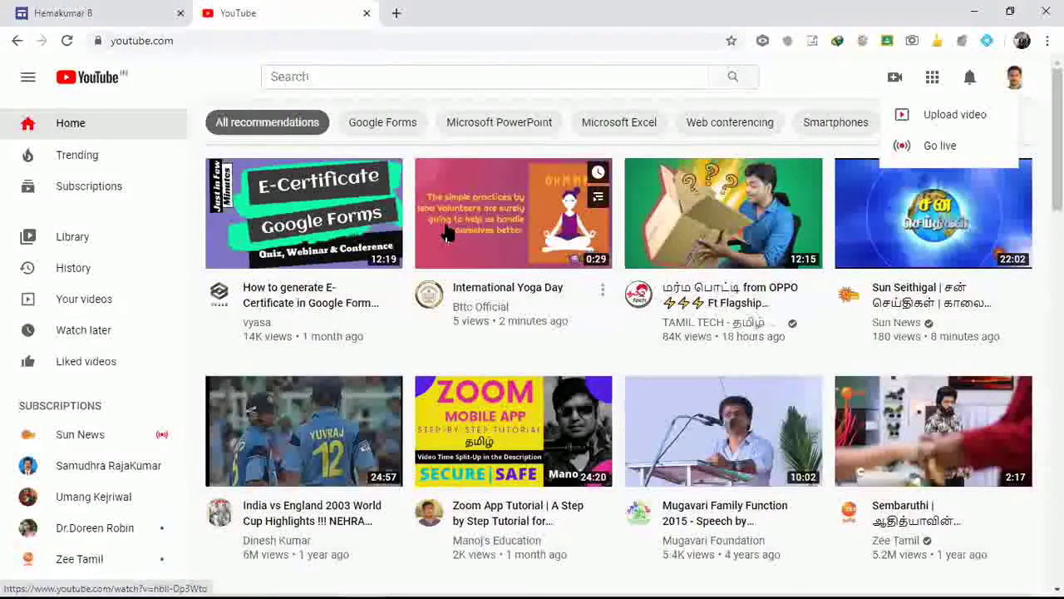
click(963, 148)
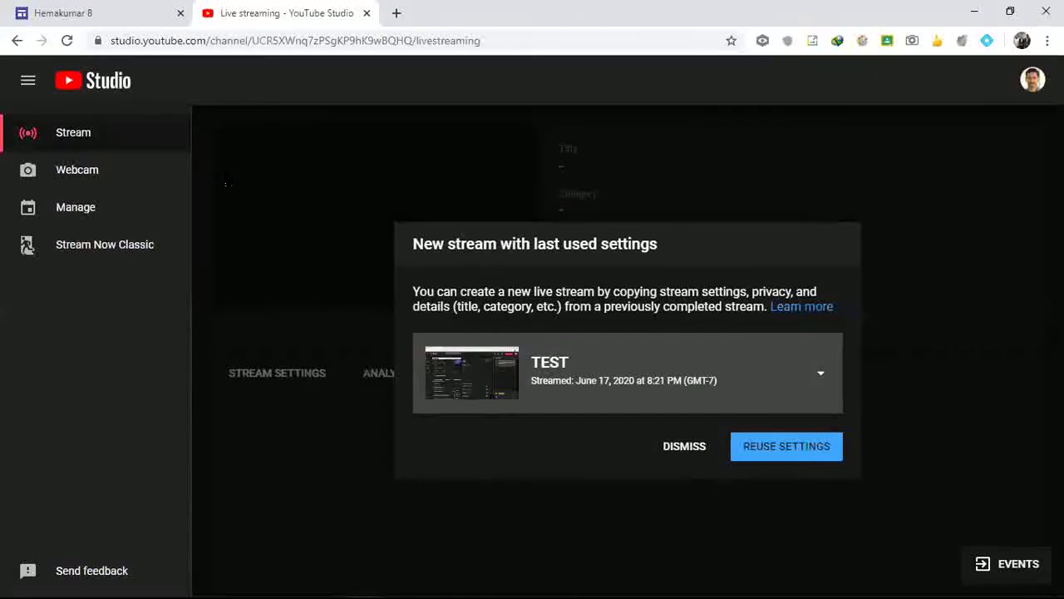
click(694, 450)
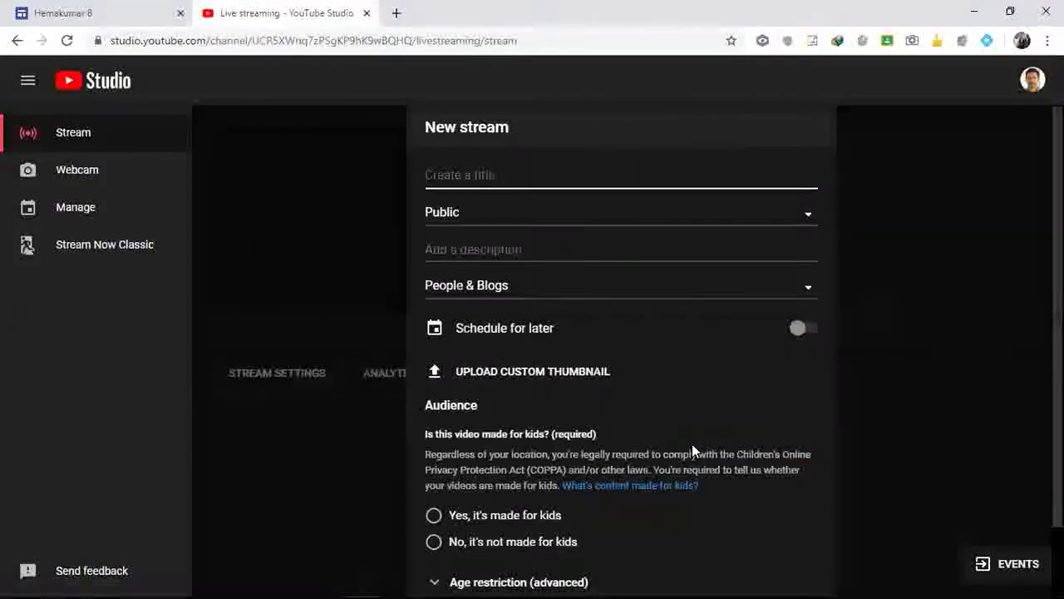
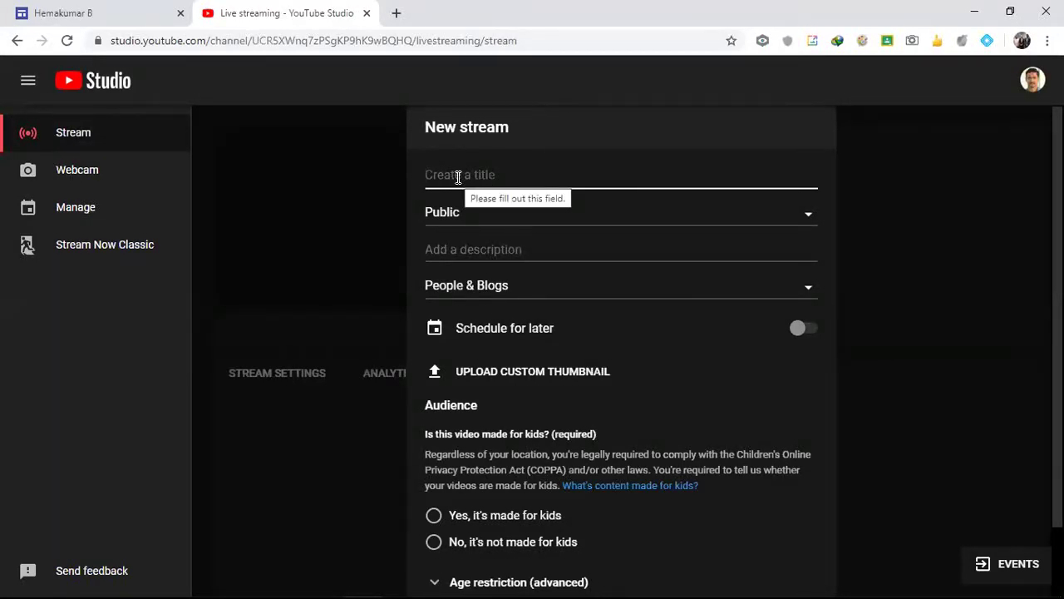
- Title the new stream TEST NEW and set its visibility to Private
text(TEST)
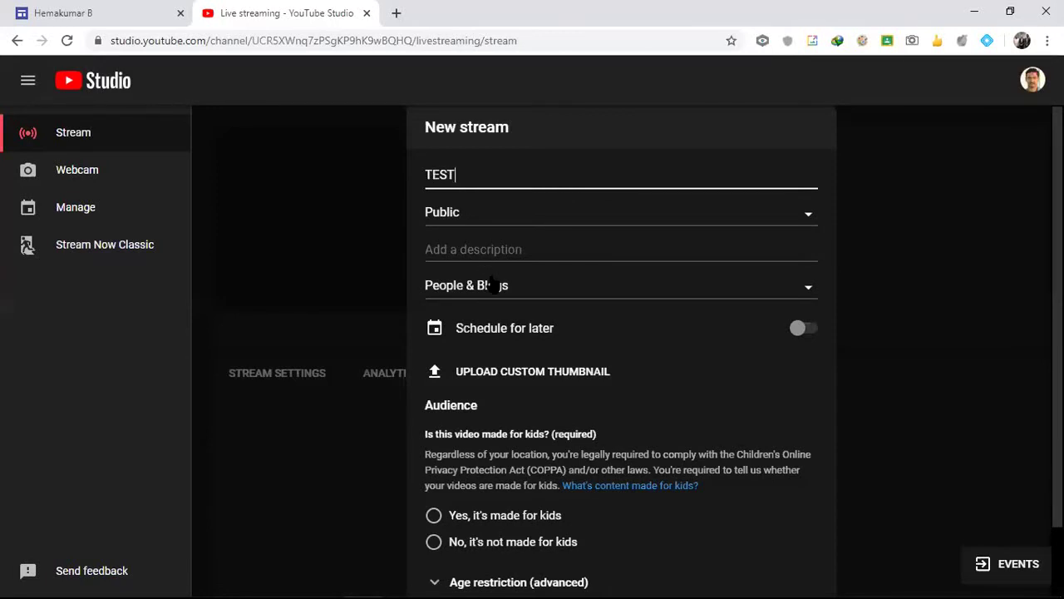
text( NEW)
click(536, 218)
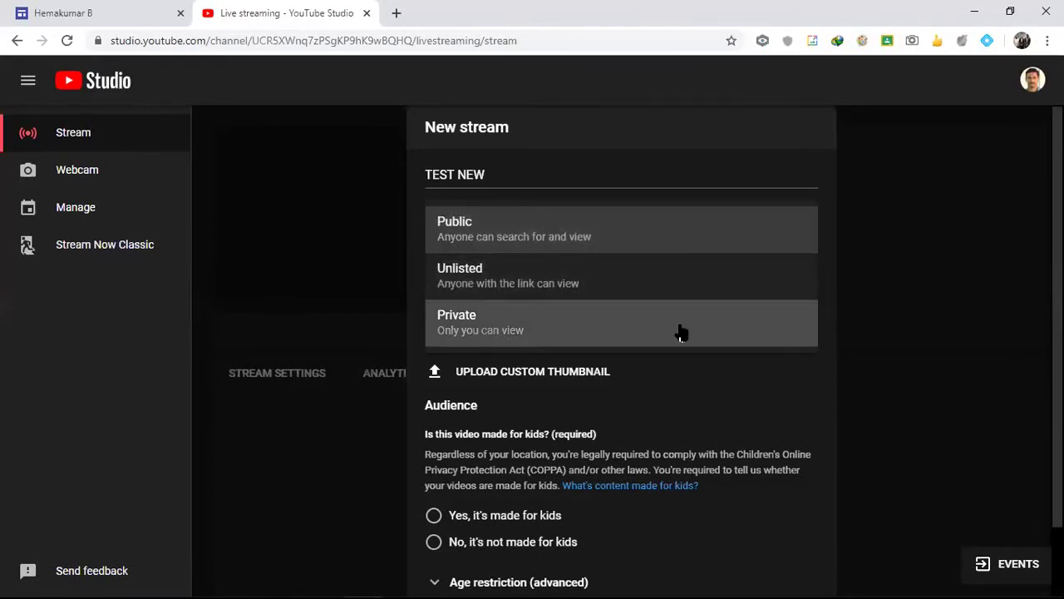
click(537, 335)
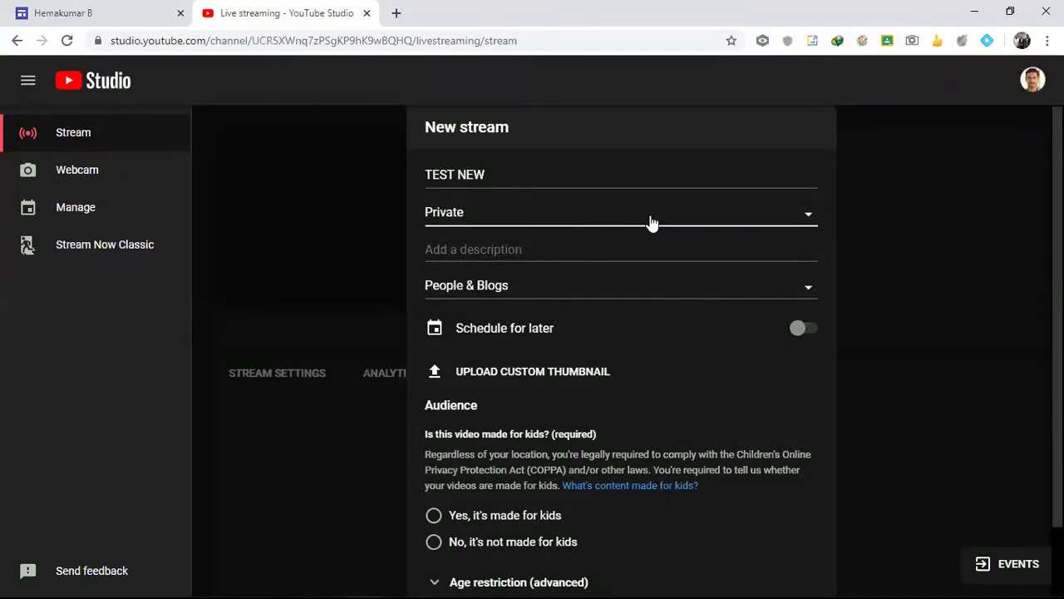
- Review the new stream's visibility options and the description, category and audience fields, keeping Private selected
click(488, 215)
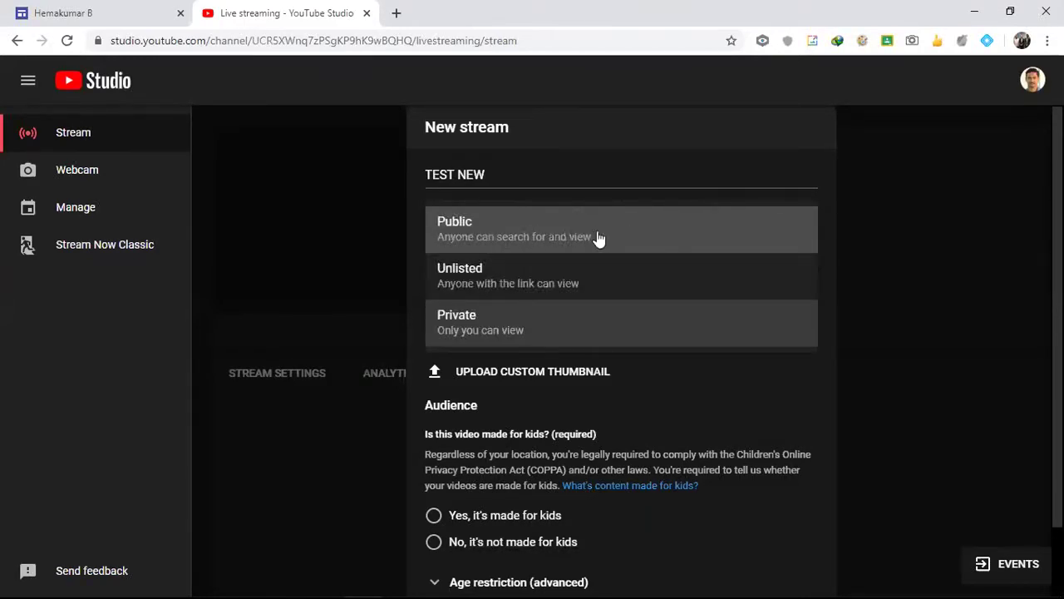
click(562, 328)
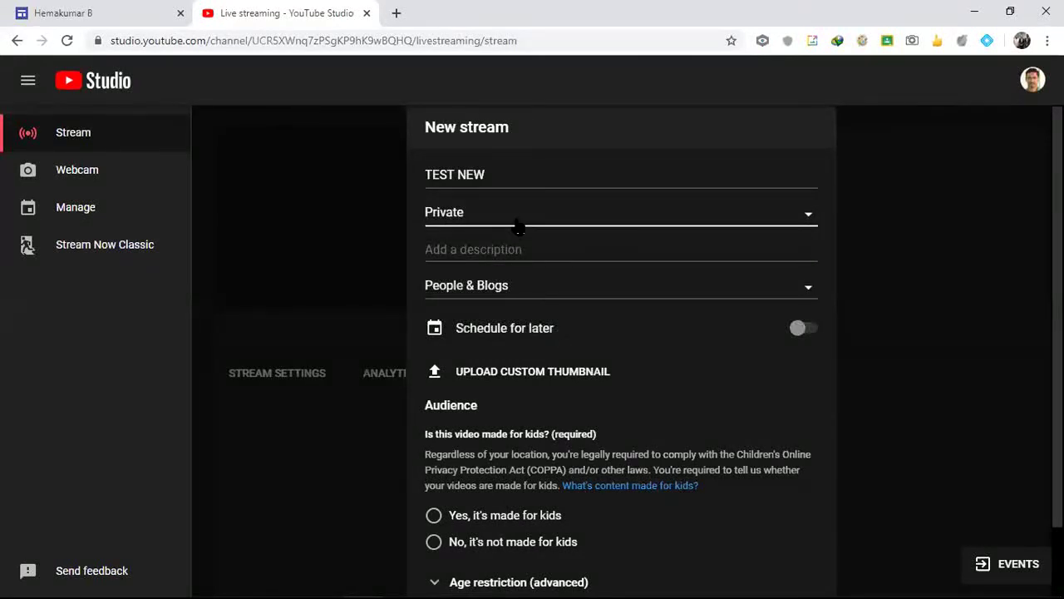
click(491, 249)
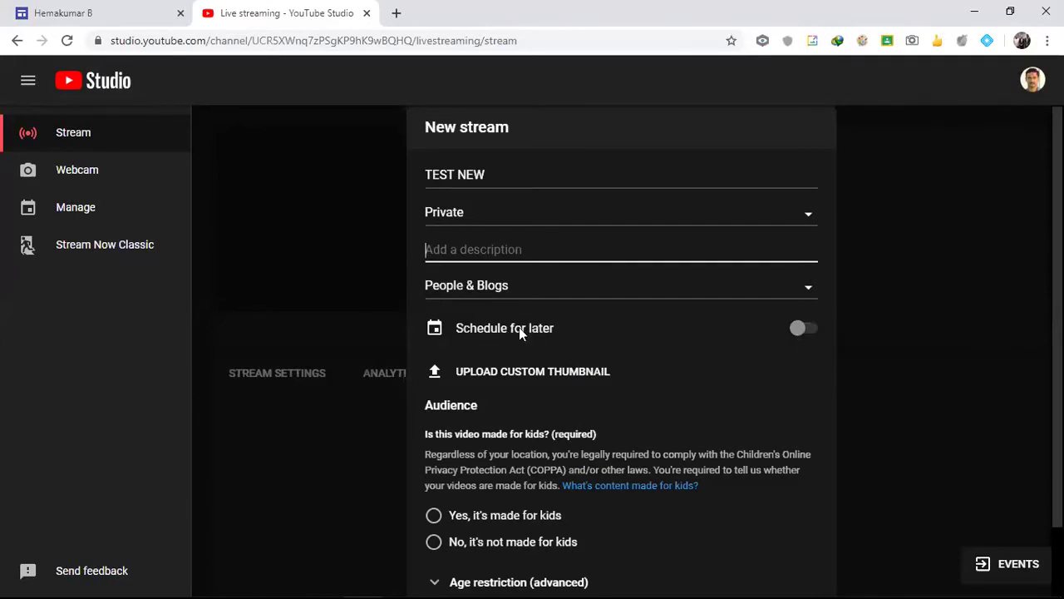
scroll(768, 389, down, 2)
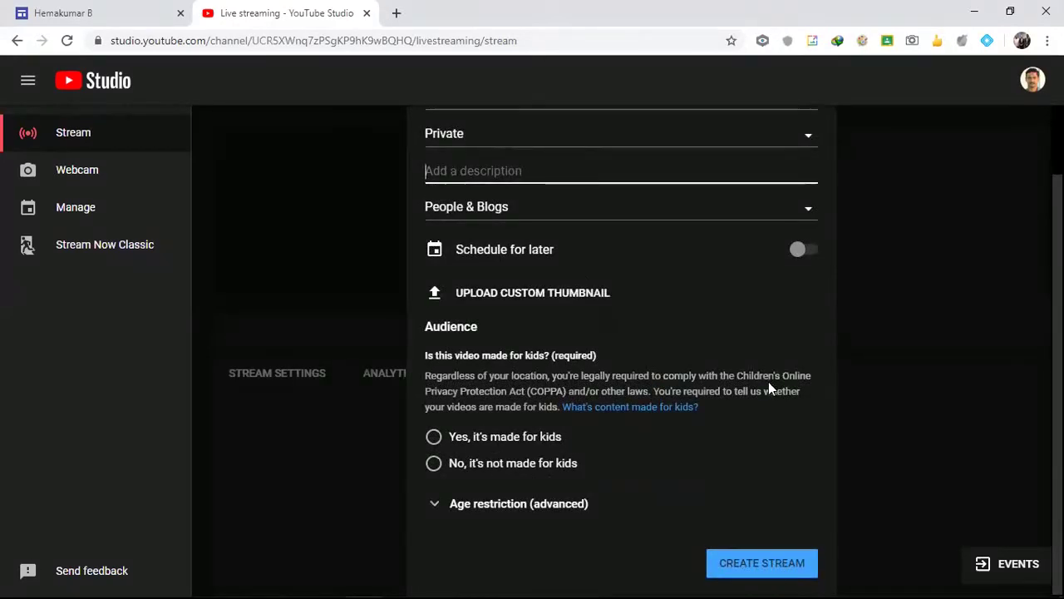
scroll(577, 437, up, 2)
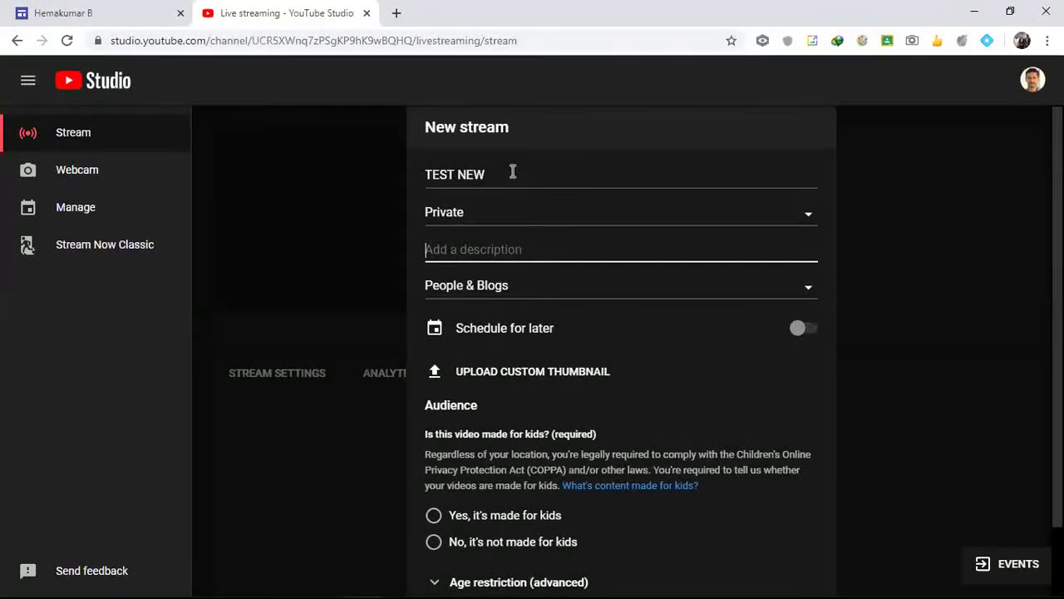
click(538, 221)
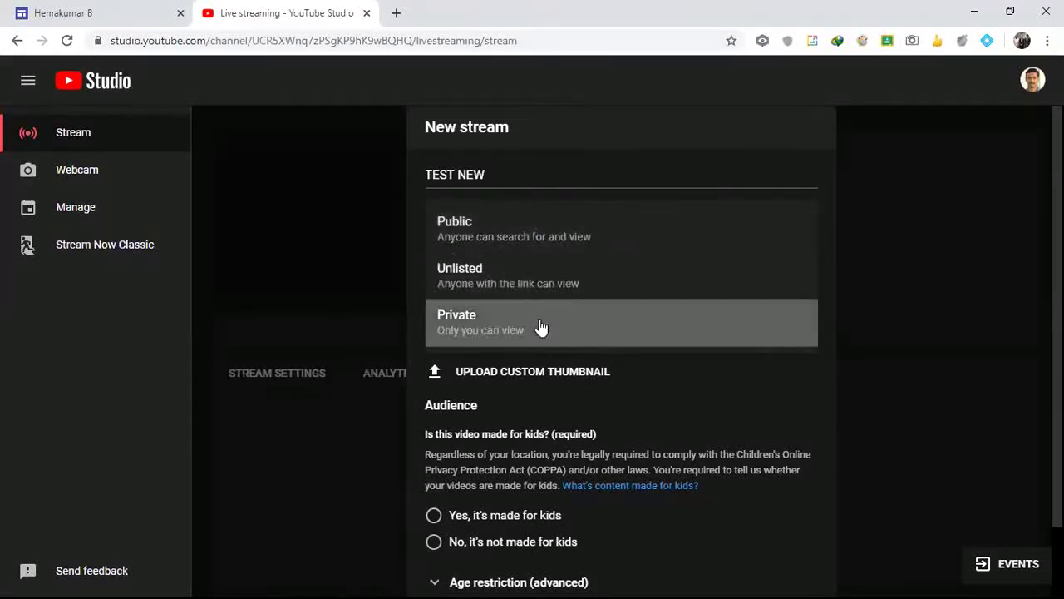
click(540, 328)
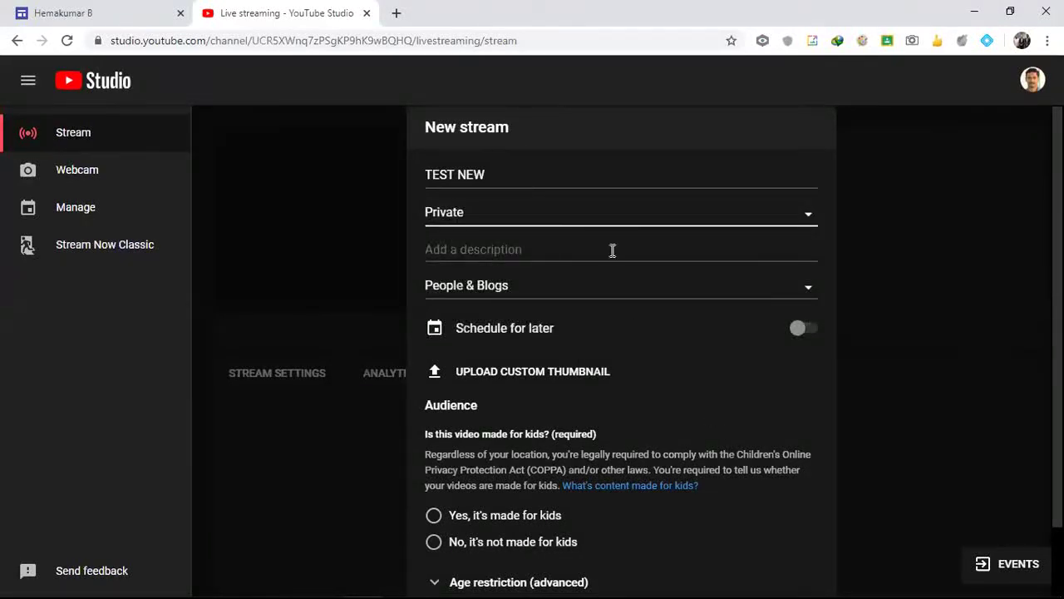
click(632, 217)
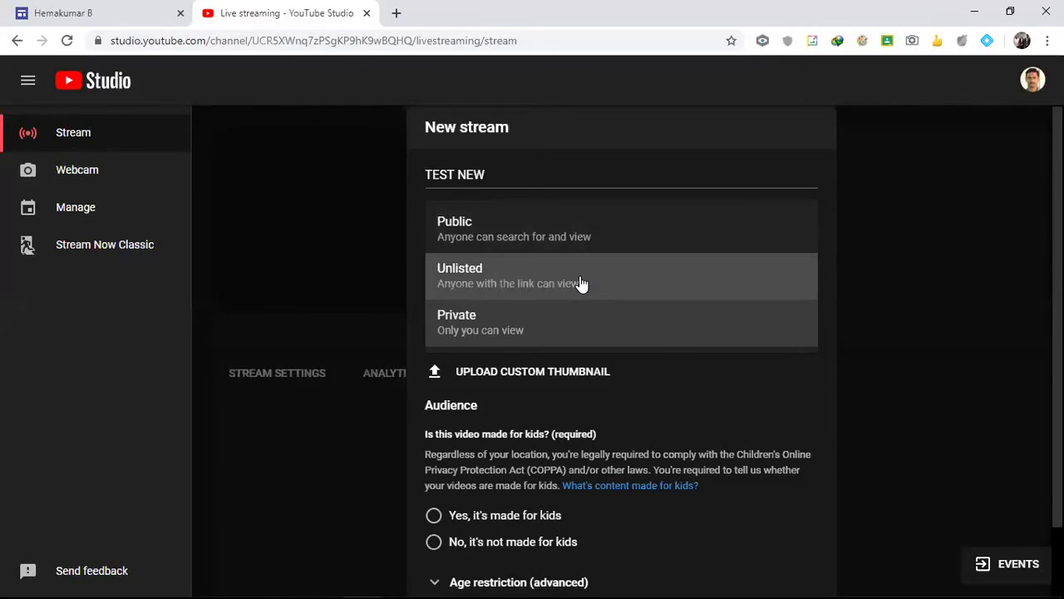
click(577, 325)
- Mark the stream as not made for kids and create it
scroll(604, 437, down, 1)
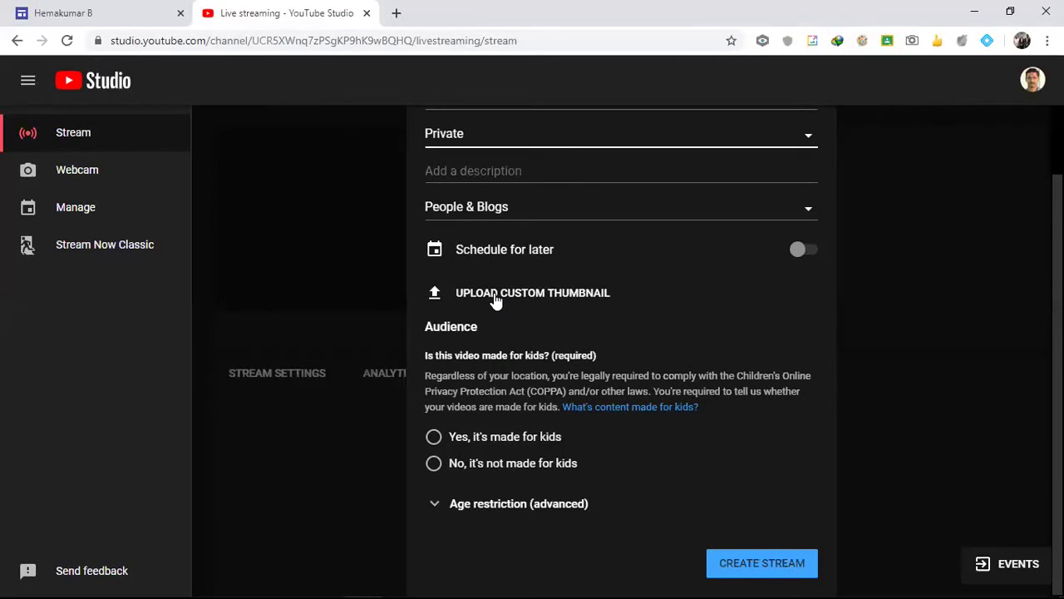
click(432, 464)
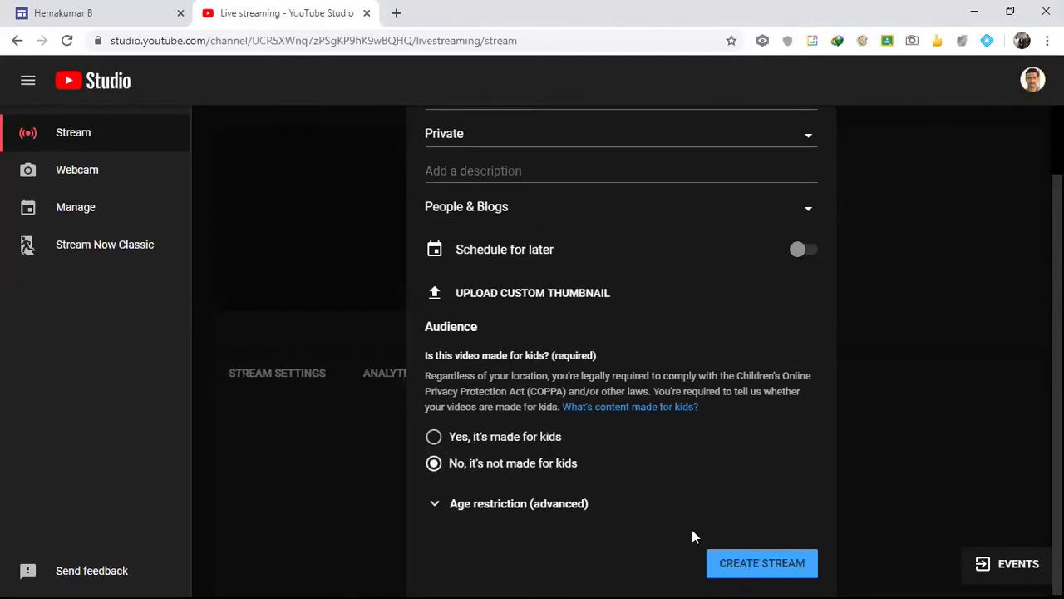
click(745, 569)
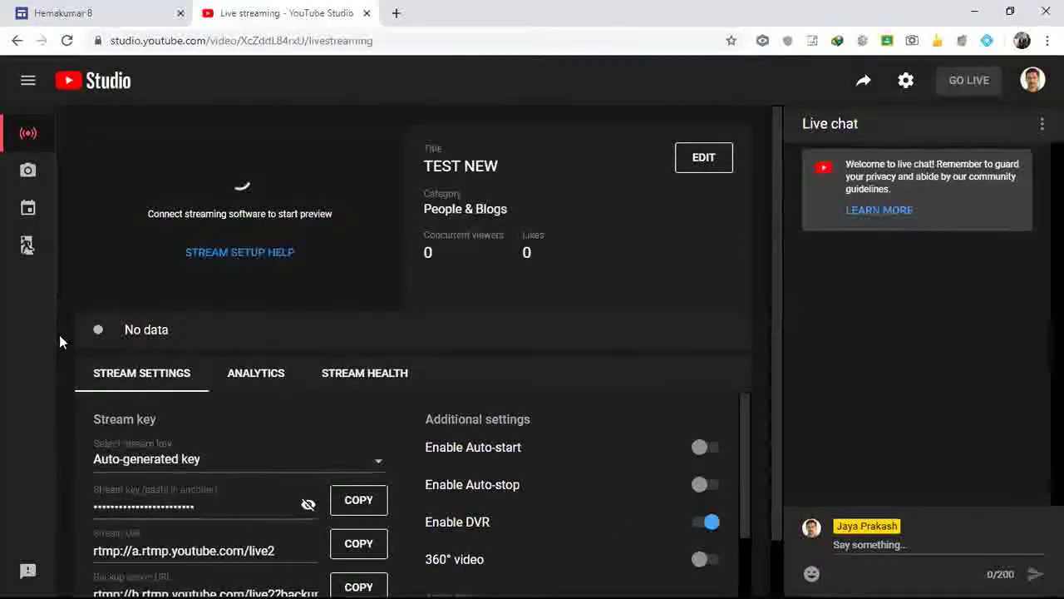
- Review the stream settings, briefly reveal and hide the stream key, and copy the key to the clipboard
scroll(501, 503, down, 1)
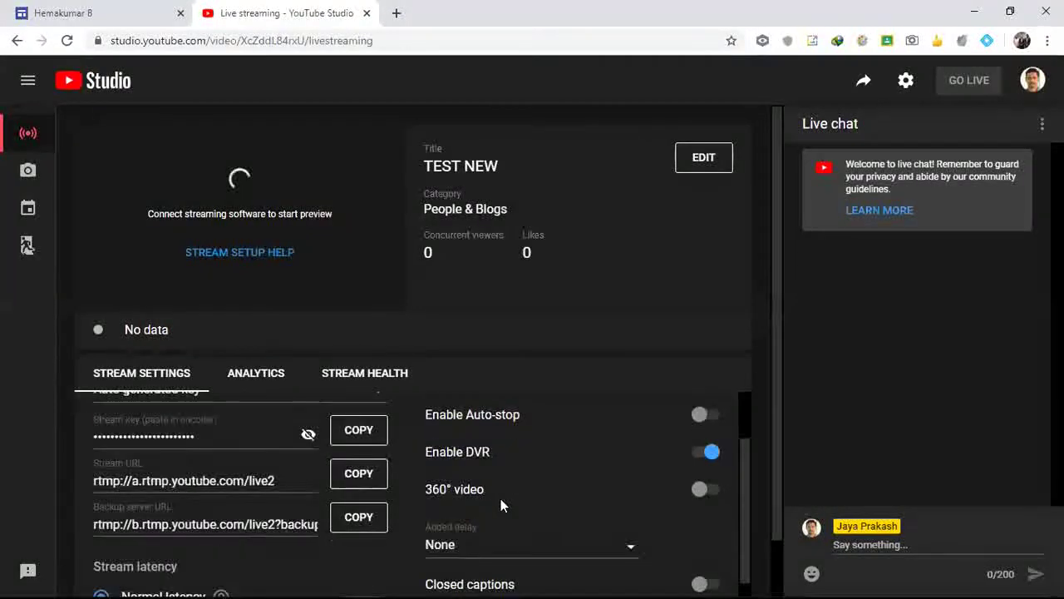
scroll(466, 492, up, 1)
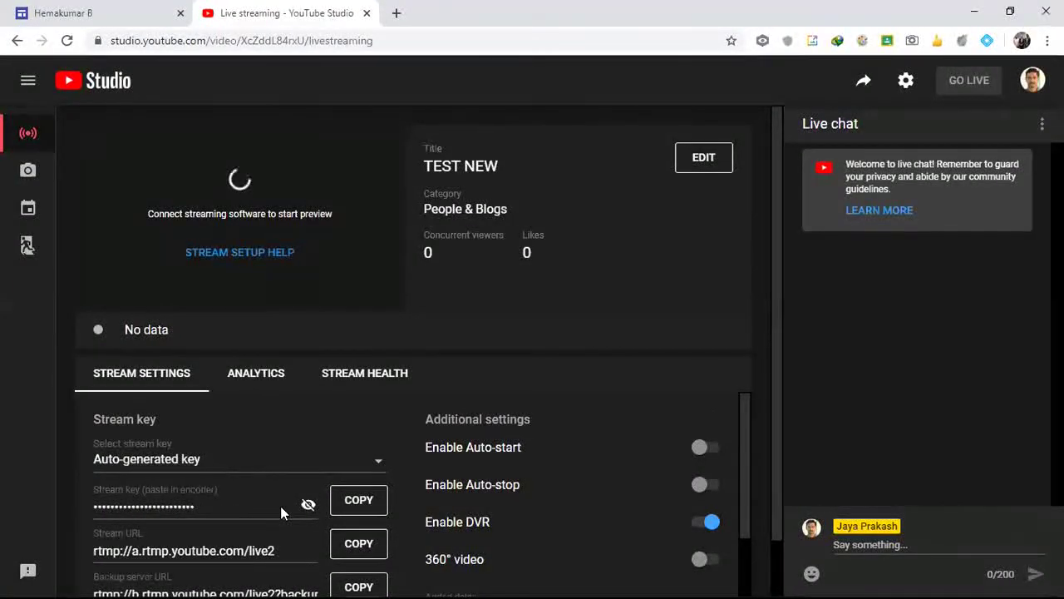
click(308, 507)
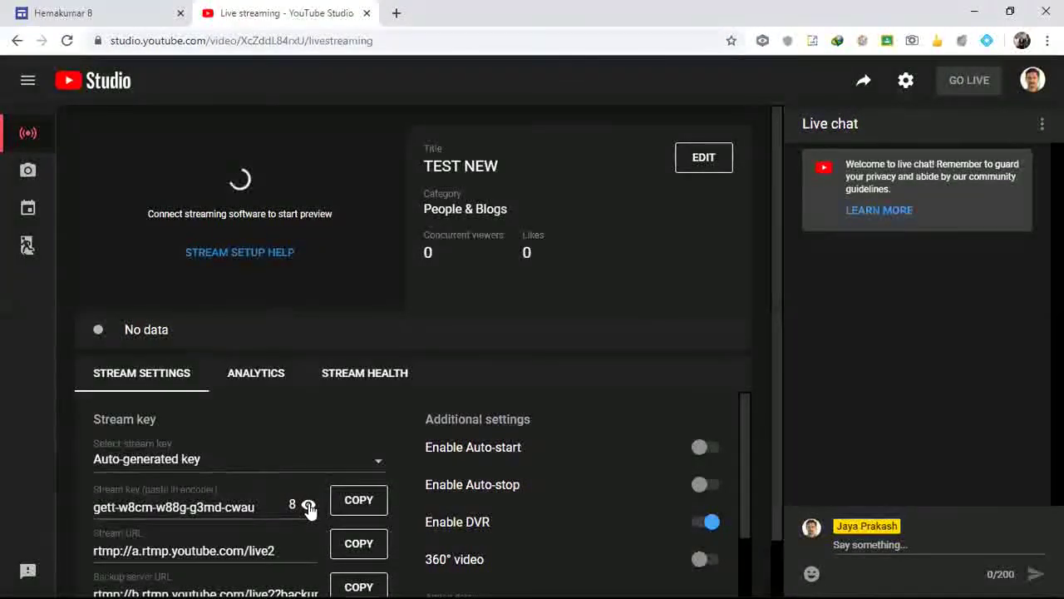
click(307, 508)
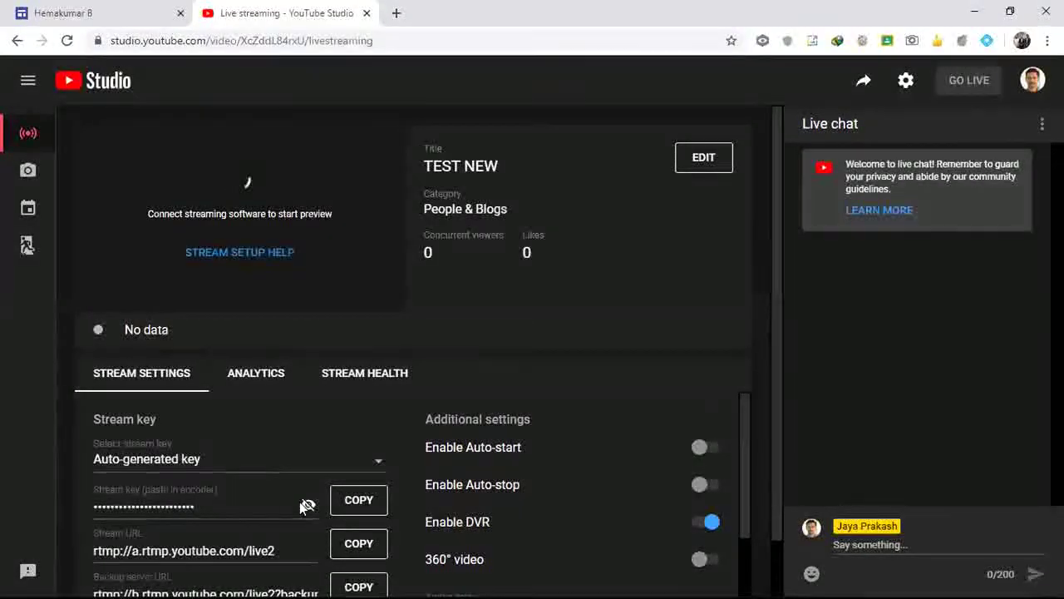
click(370, 503)
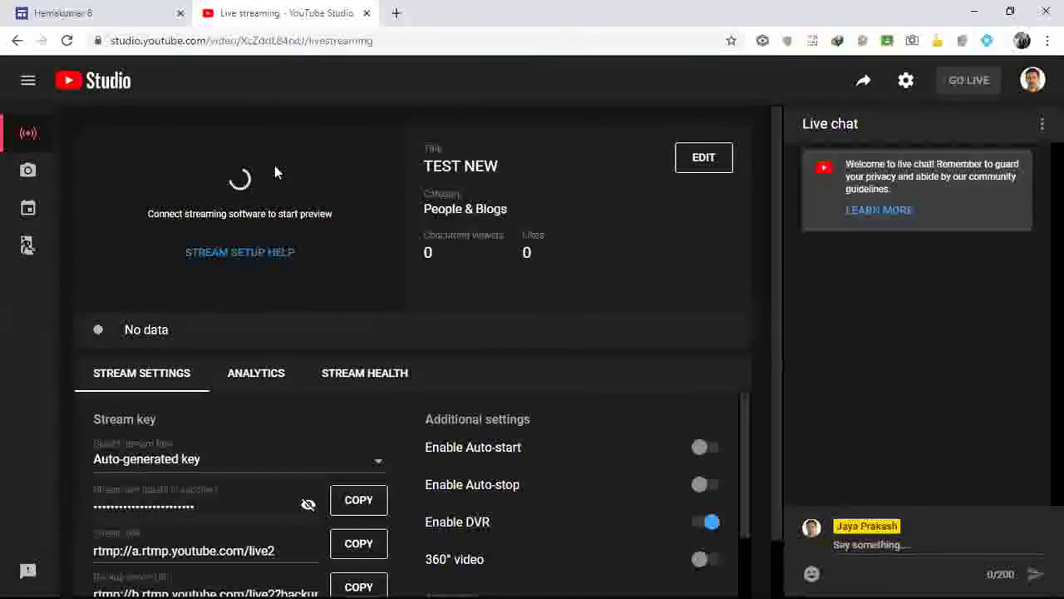
click(362, 500)
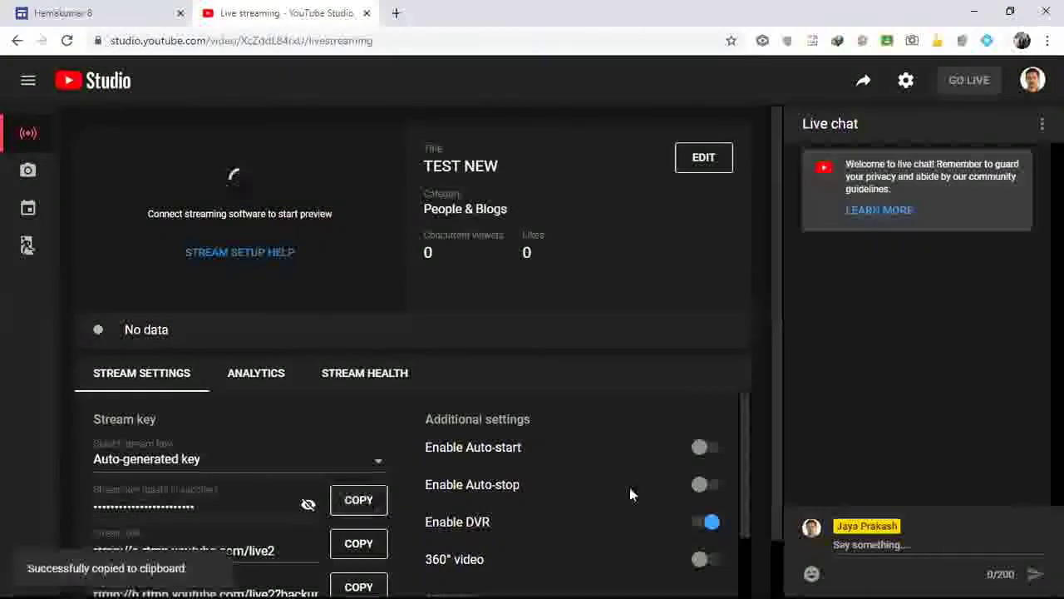
- Switch to OBS Studio, open the Stream settings, and replace the existing stream key with the copied YouTube stream key
click(974, 16)
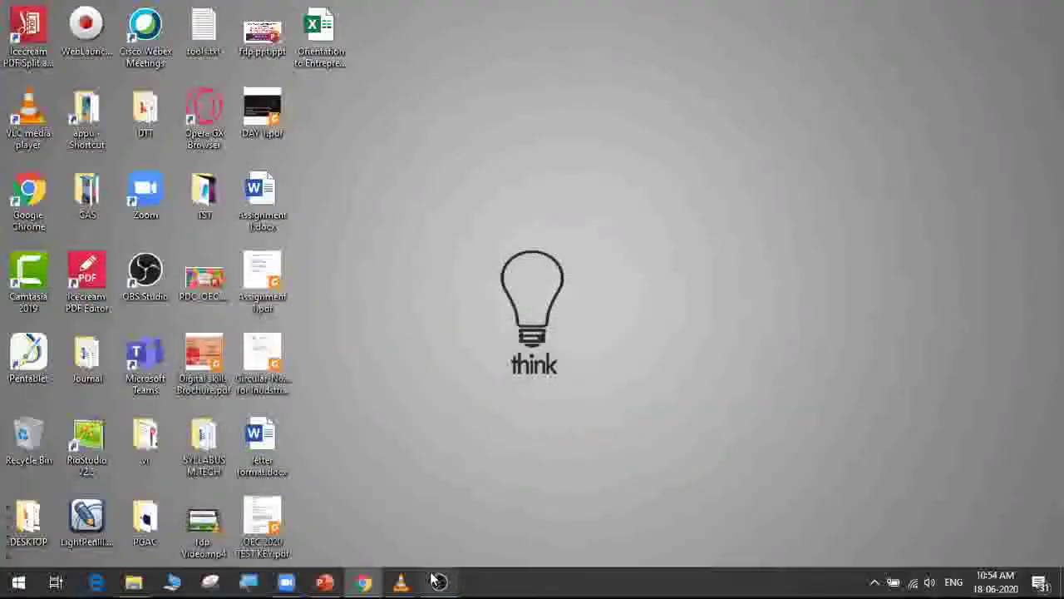
click(439, 582)
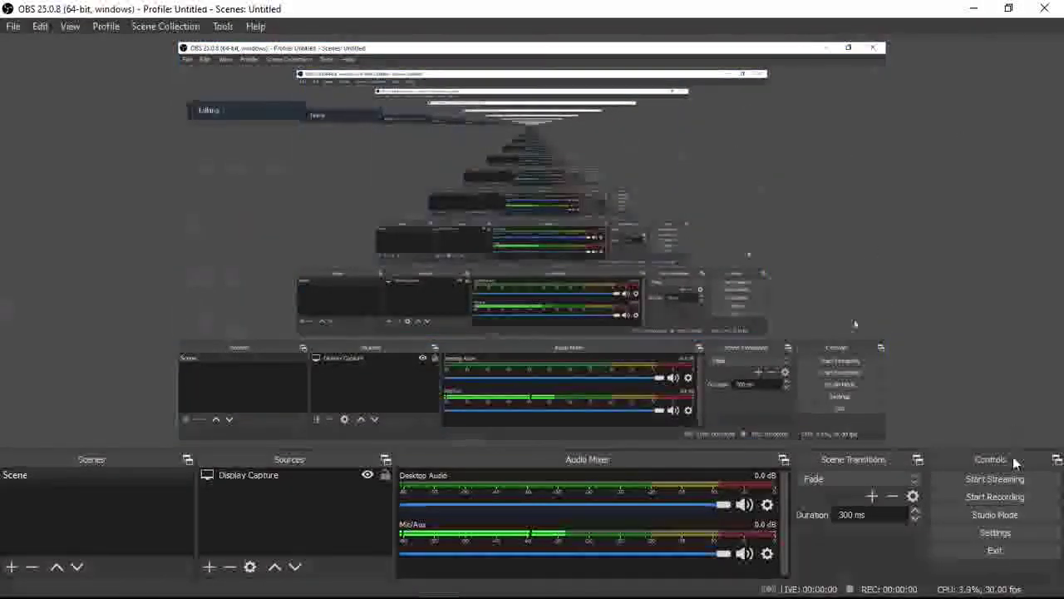
click(988, 533)
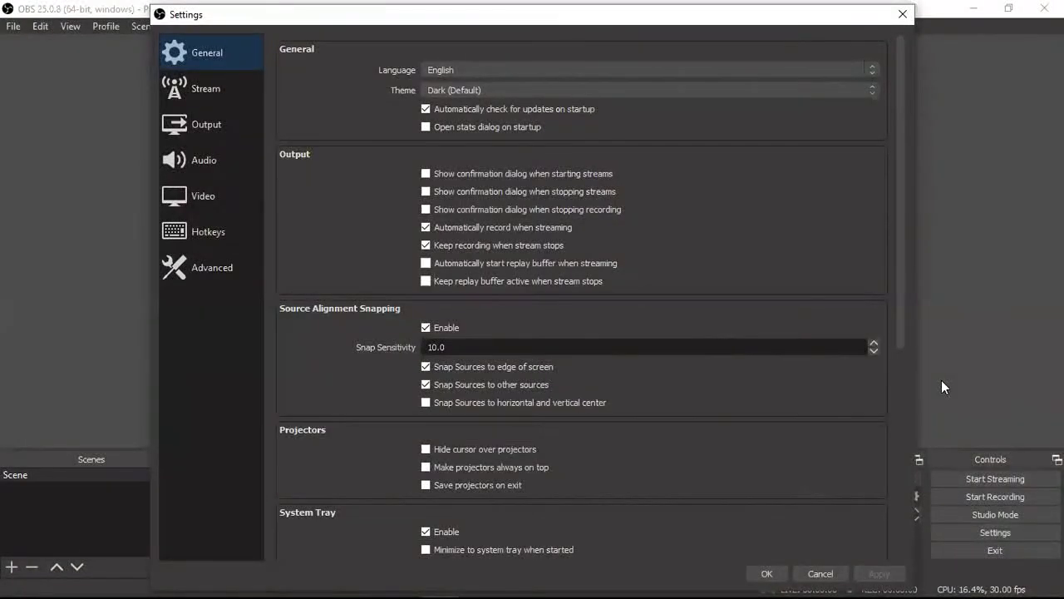
click(225, 92)
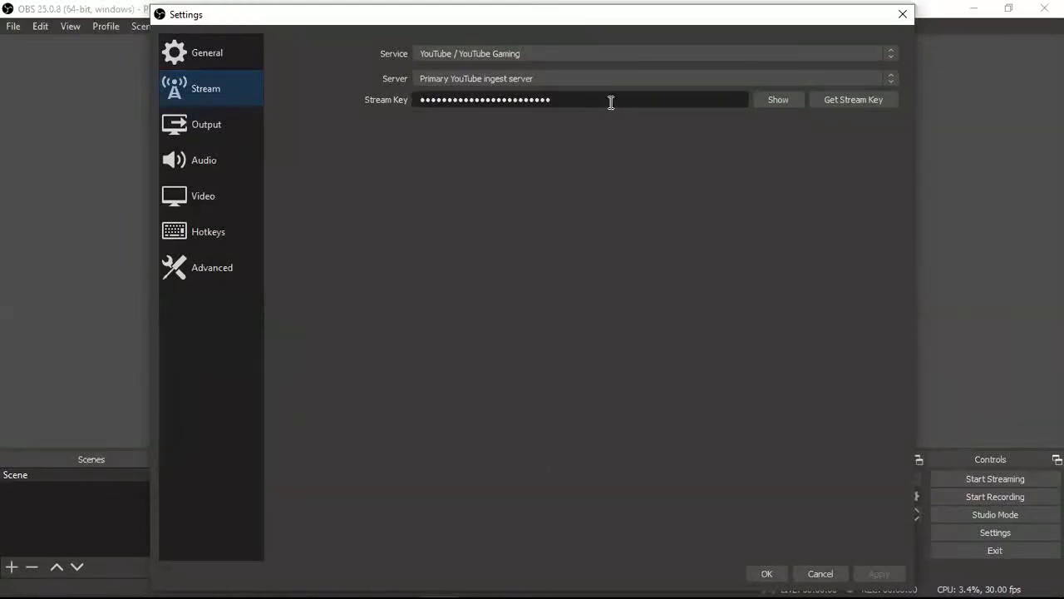
drag(611, 103, 352, 90)
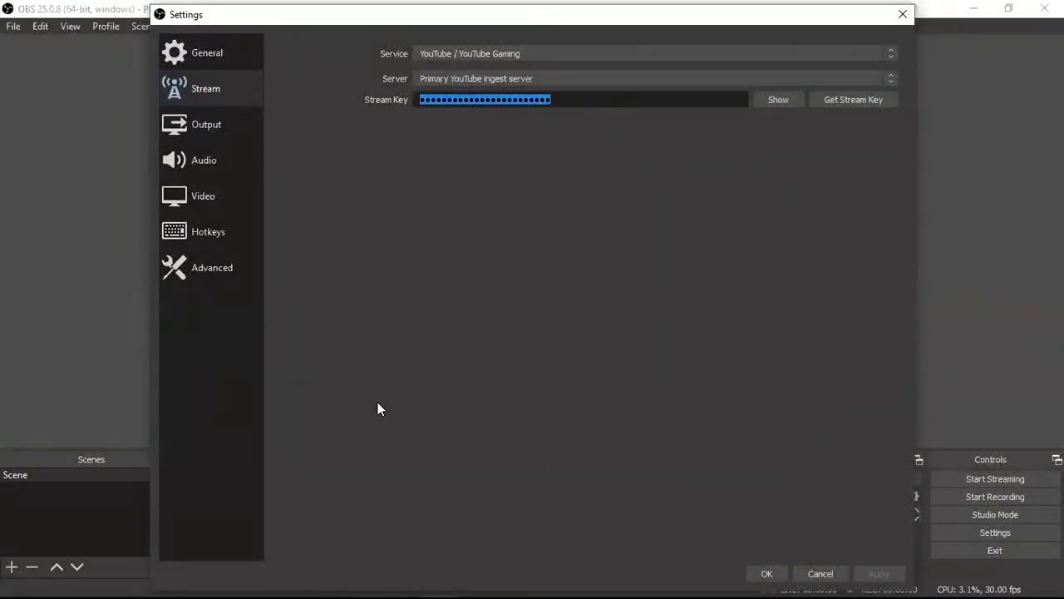
key(BackSpace)
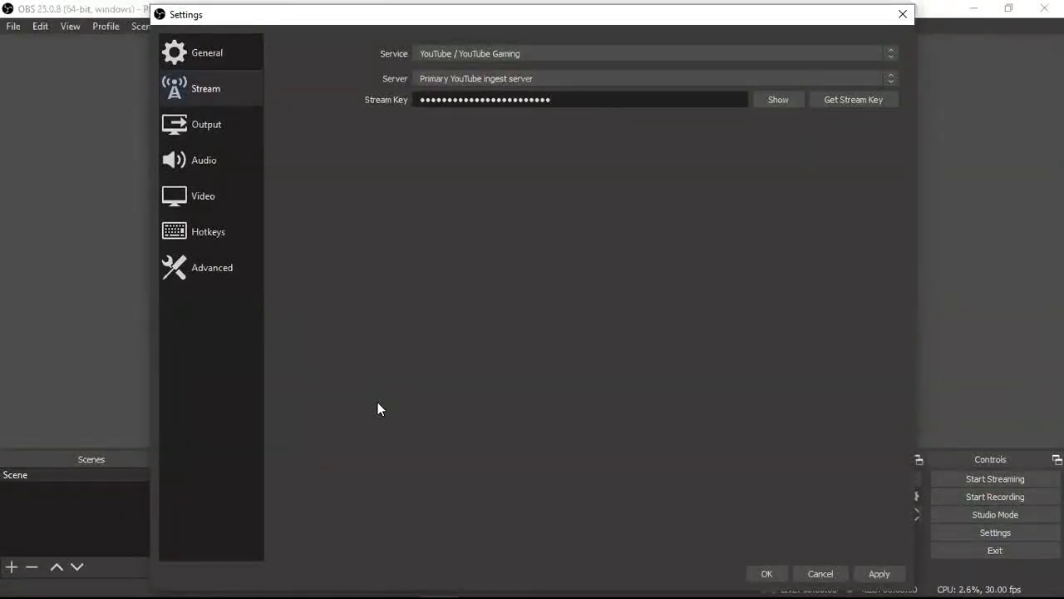
right_click(578, 102)
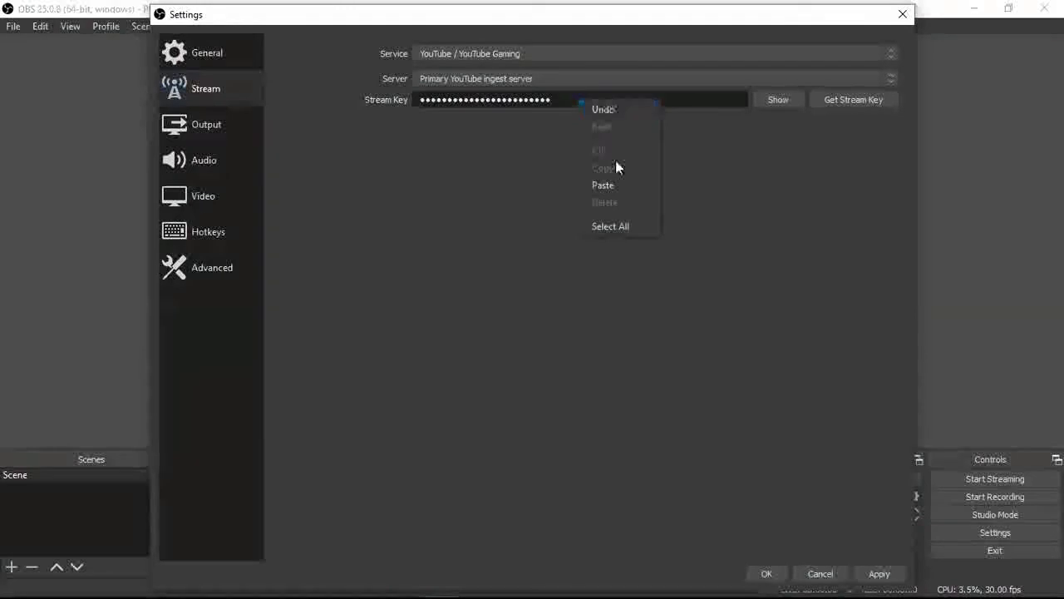
click(593, 121)
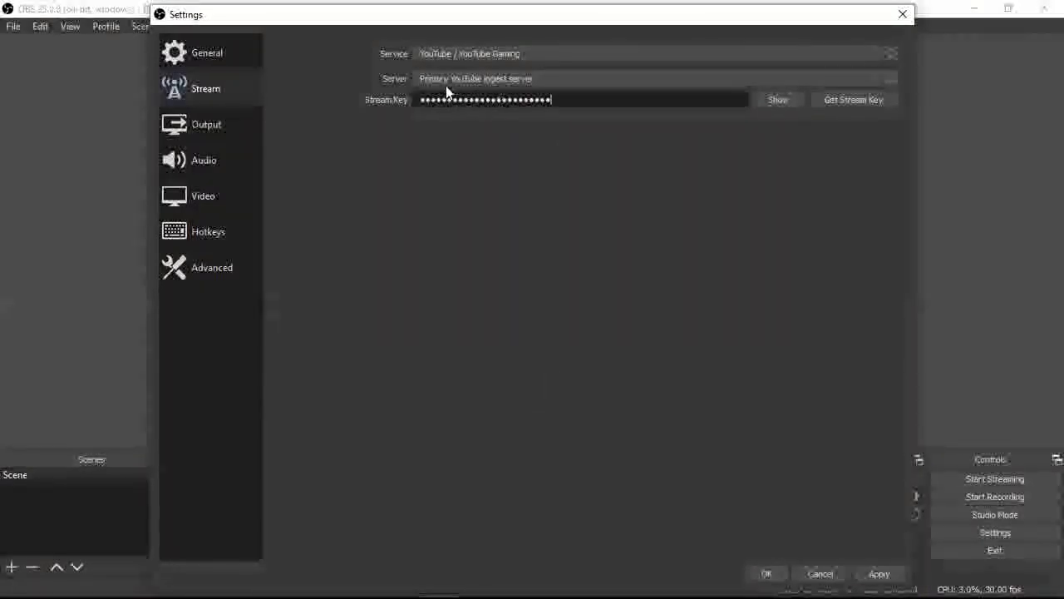
- Keep YouTube / YouTube Gaming as the service and Primary YouTube ingest server as the server, and apply the stream settings
click(528, 53)
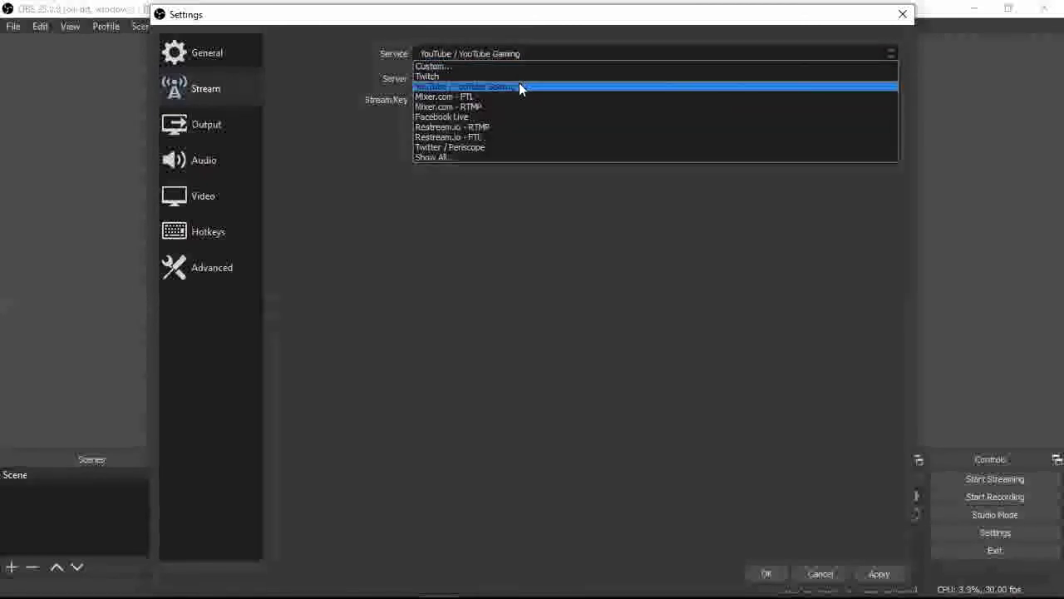
click(519, 86)
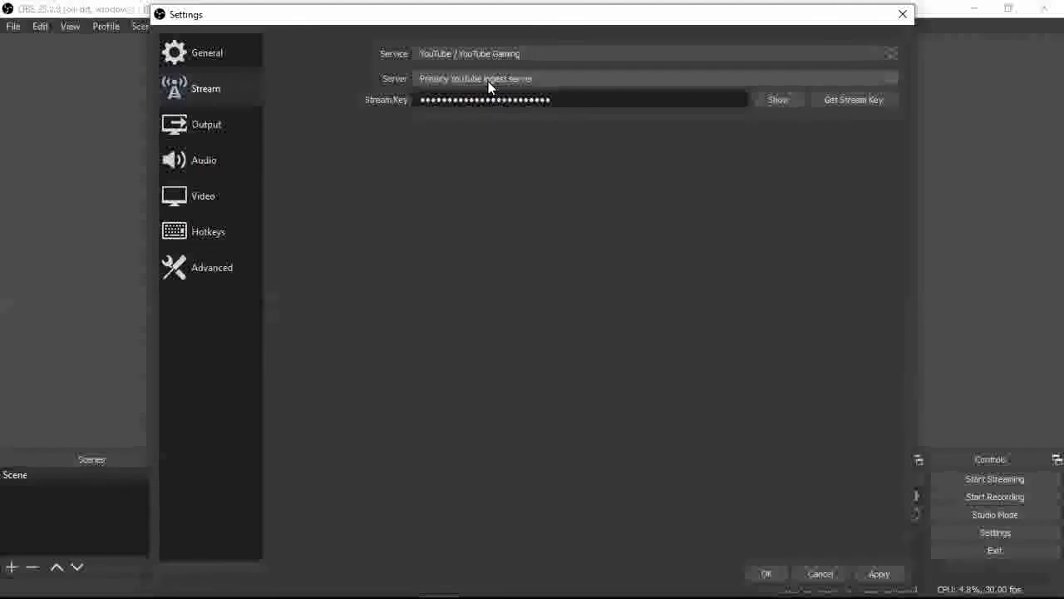
click(488, 81)
click(494, 88)
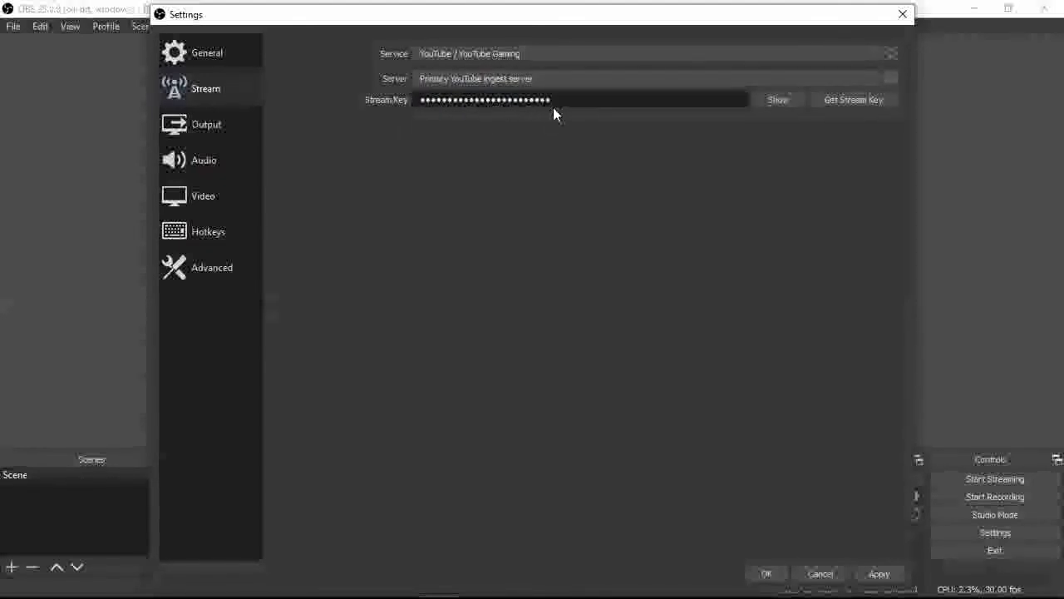
click(879, 573)
click(766, 574)
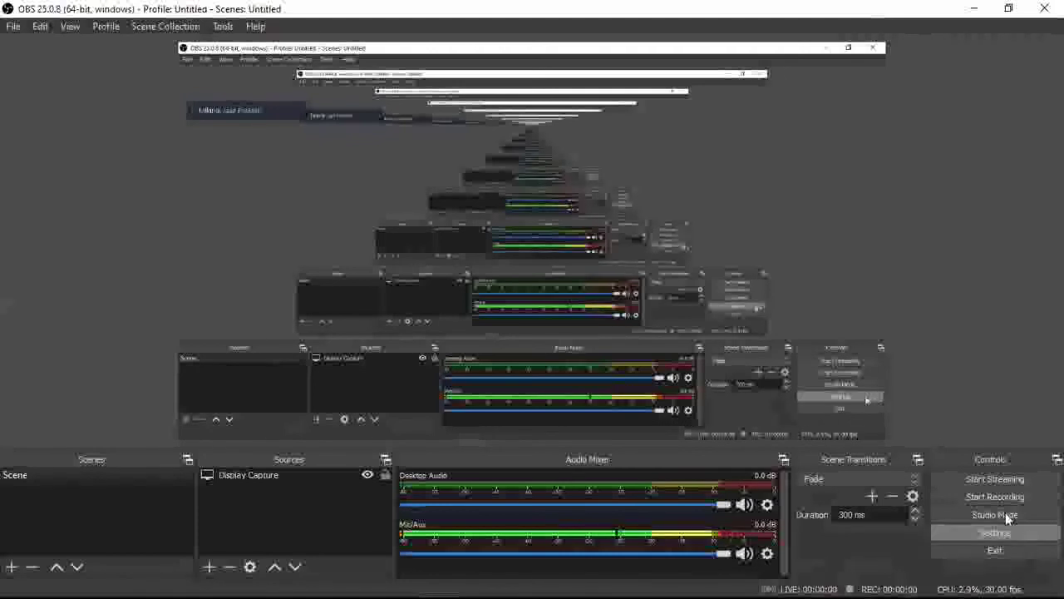
- Start streaming from OBS, return to YouTube Studio in Chrome, and take the TEST NEW stream live
click(971, 478)
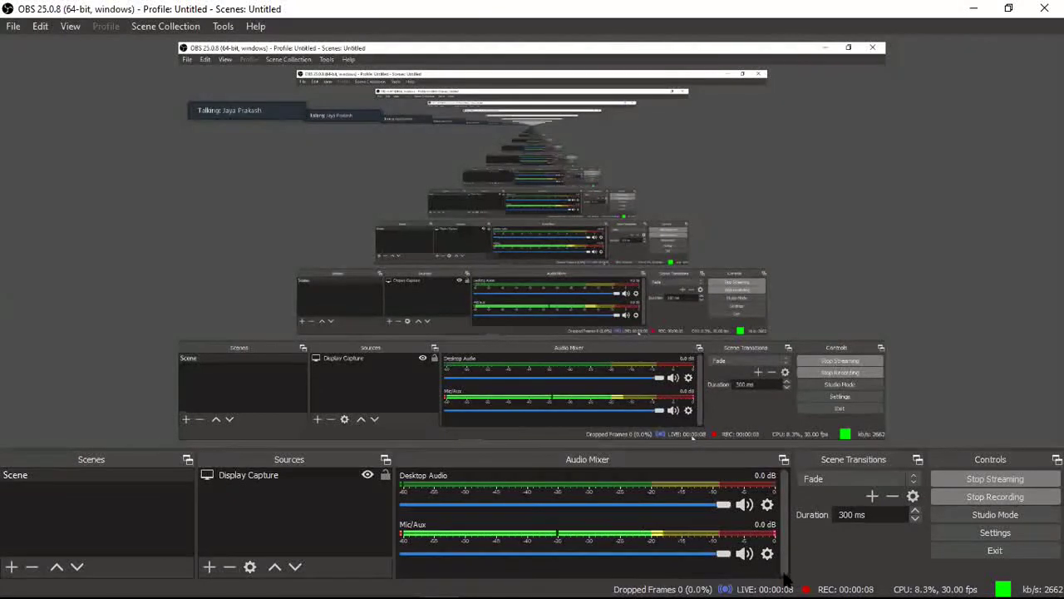
click(970, 10)
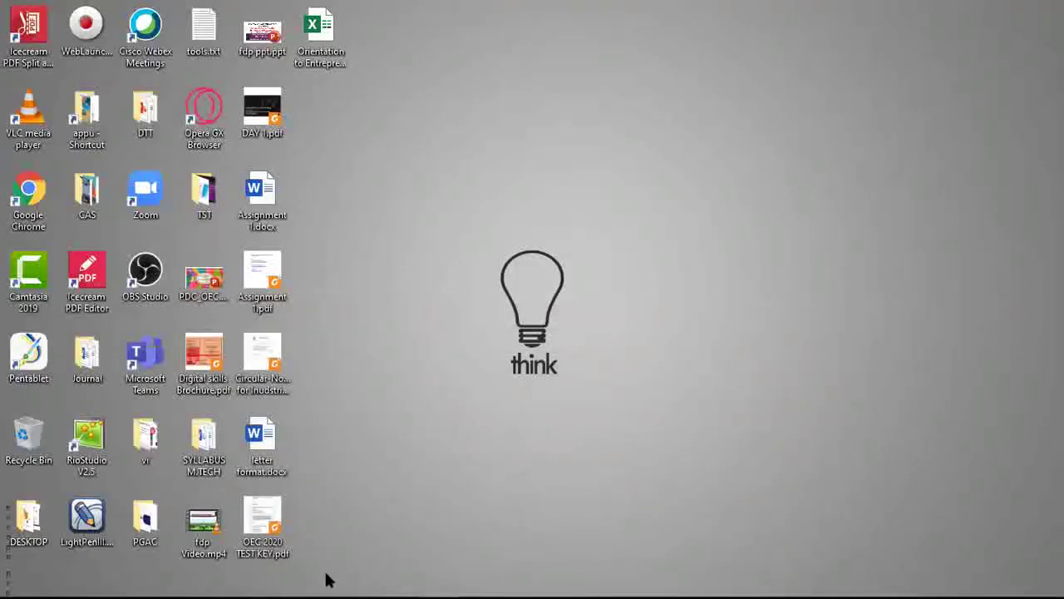
click(358, 574)
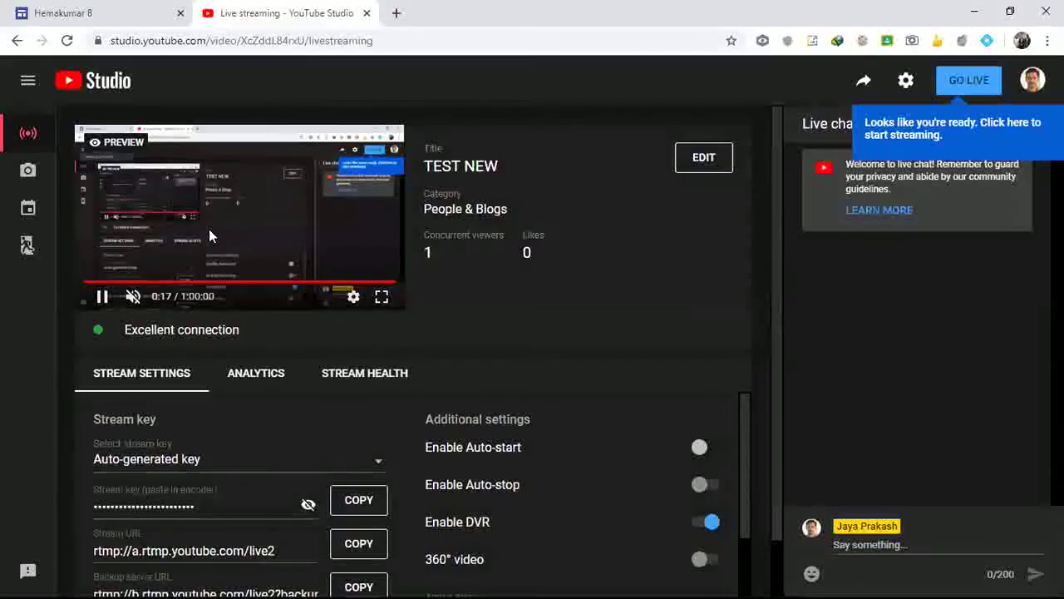
click(970, 83)
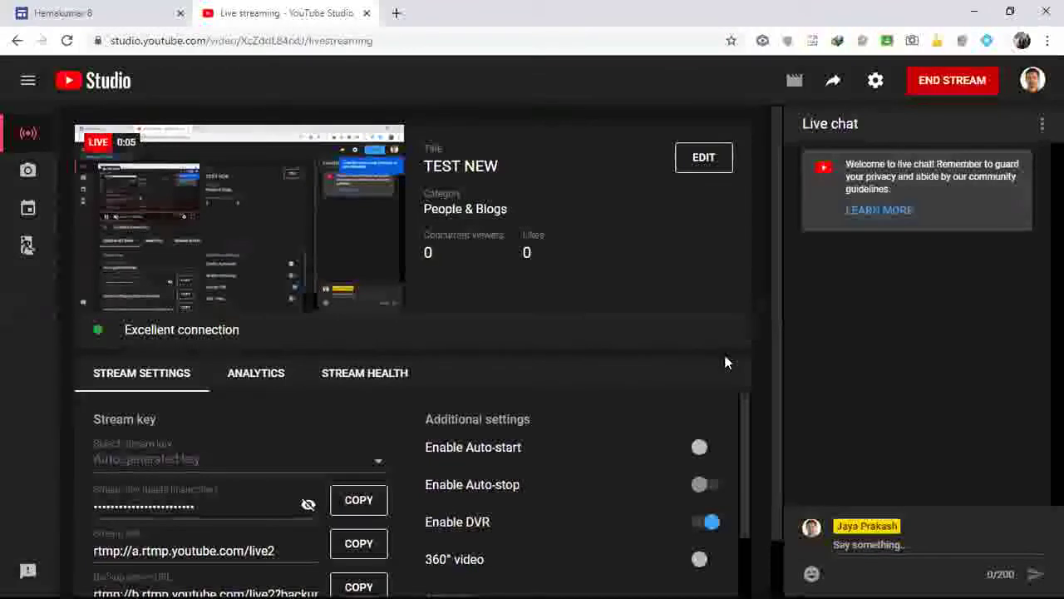
- Copy the live stream's share link, open it in a new browser tab, and mute the playback
click(835, 81)
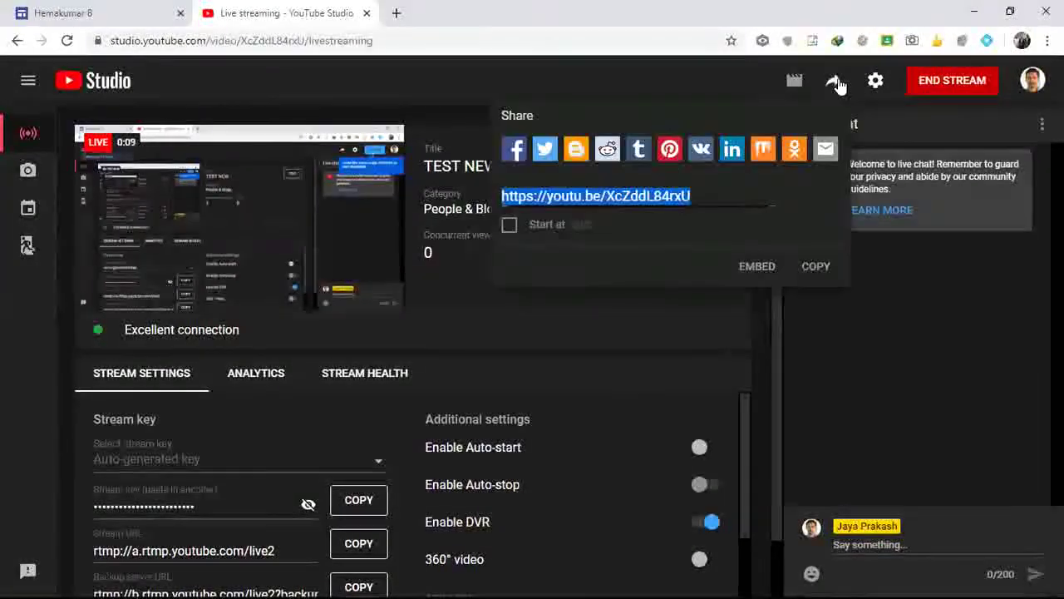
click(819, 266)
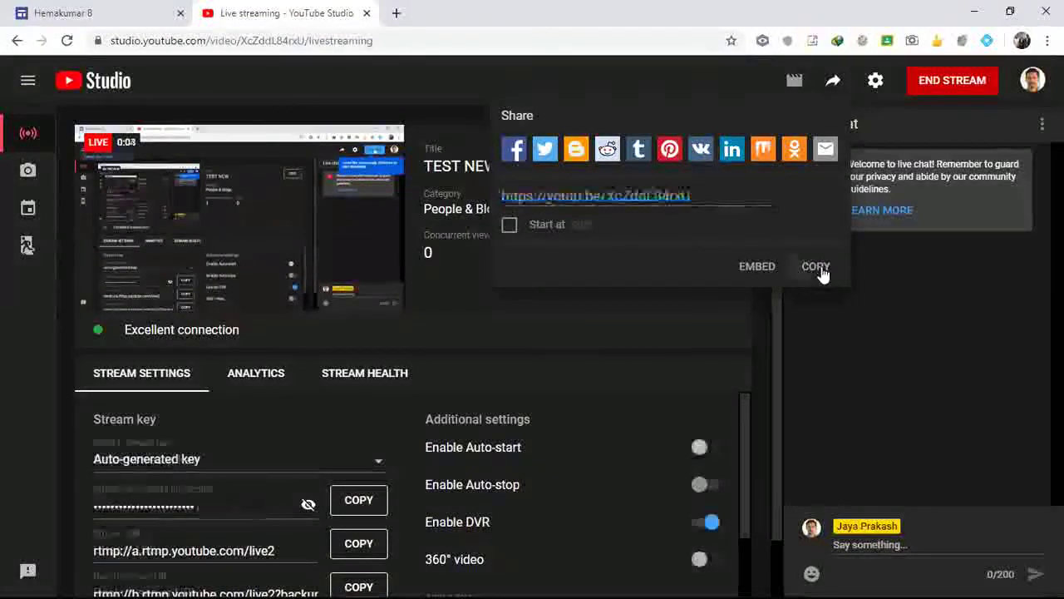
click(396, 12)
right_click(375, 43)
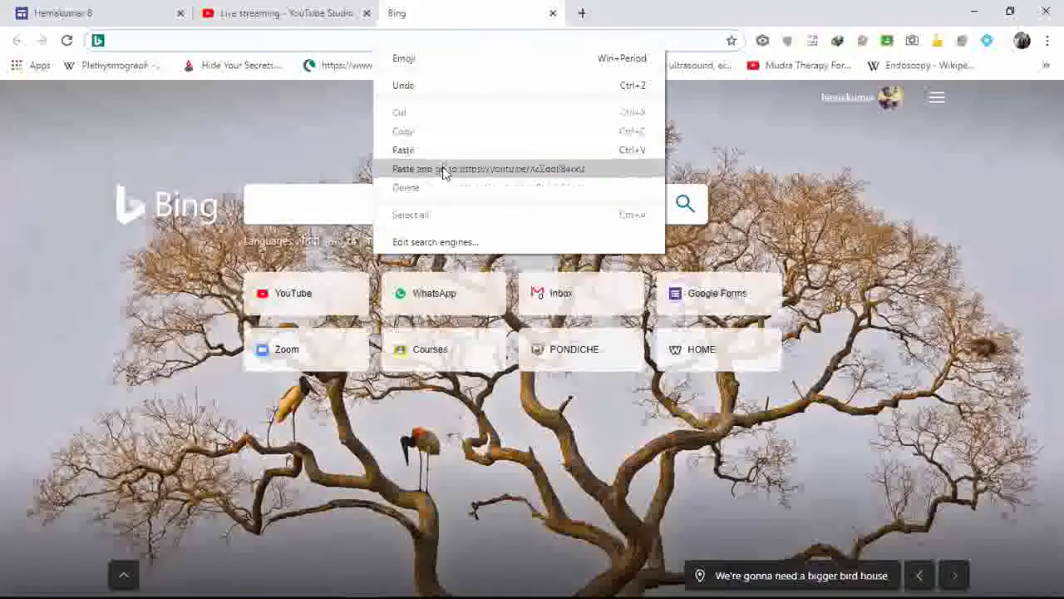
click(439, 168)
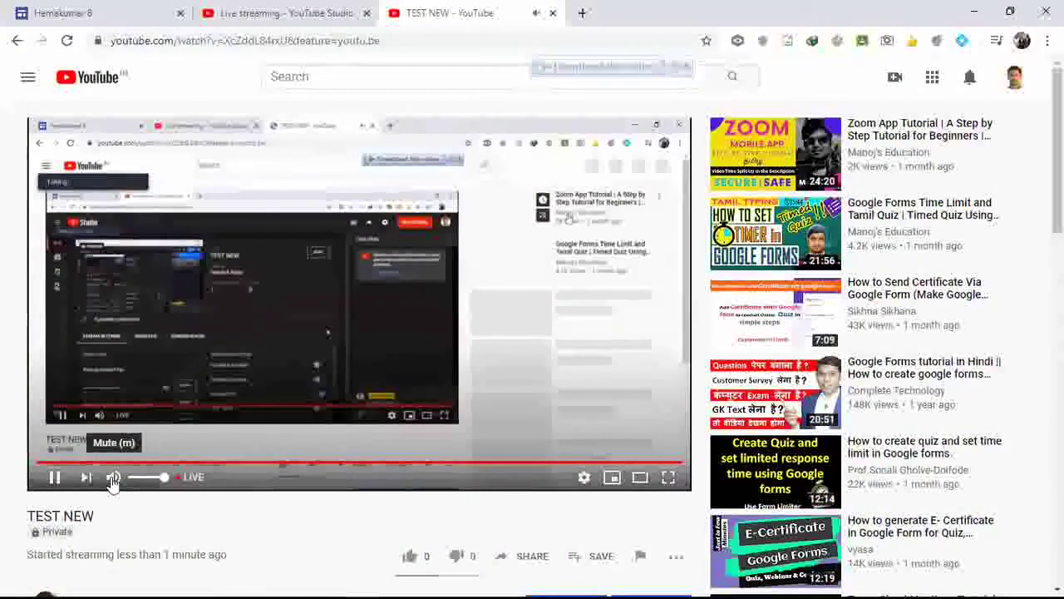
click(113, 479)
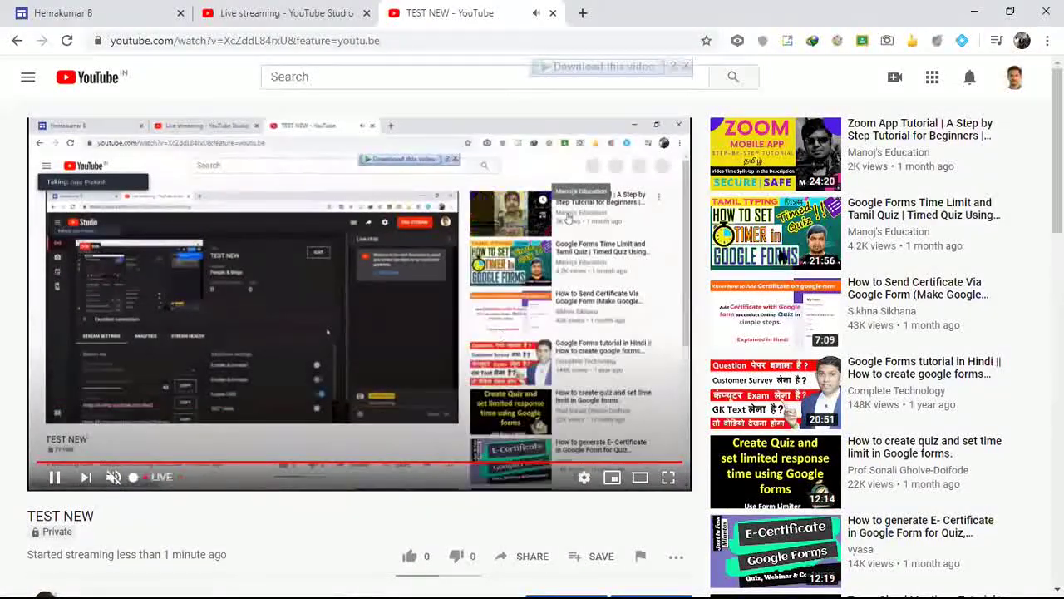
- Minimize the browser, open Assignment 1.pdf from the desktop in Foxit Reader, scroll through its pages, and close it
click(984, 13)
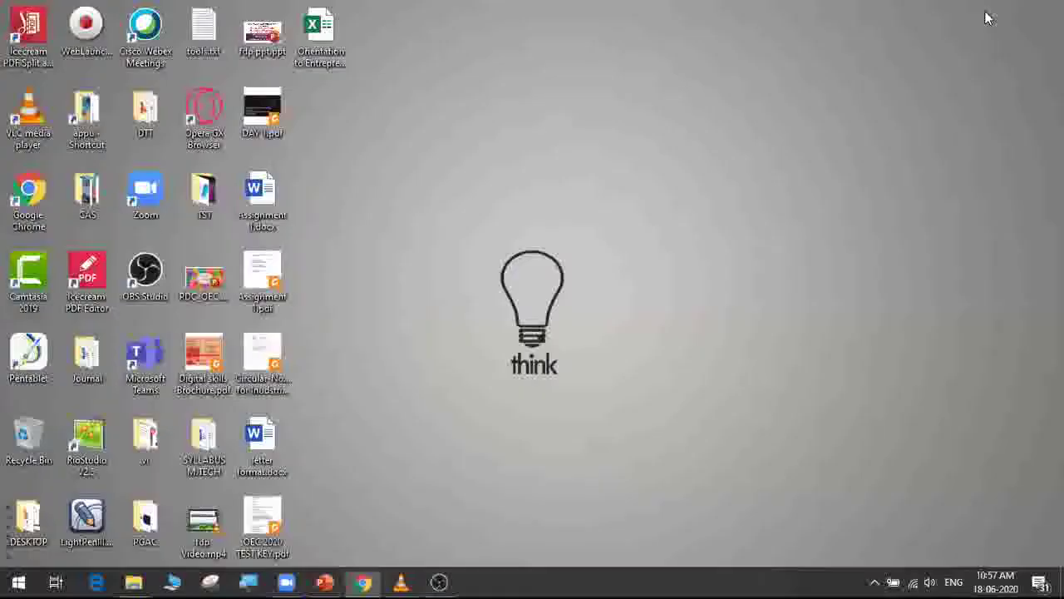
double_click(266, 275)
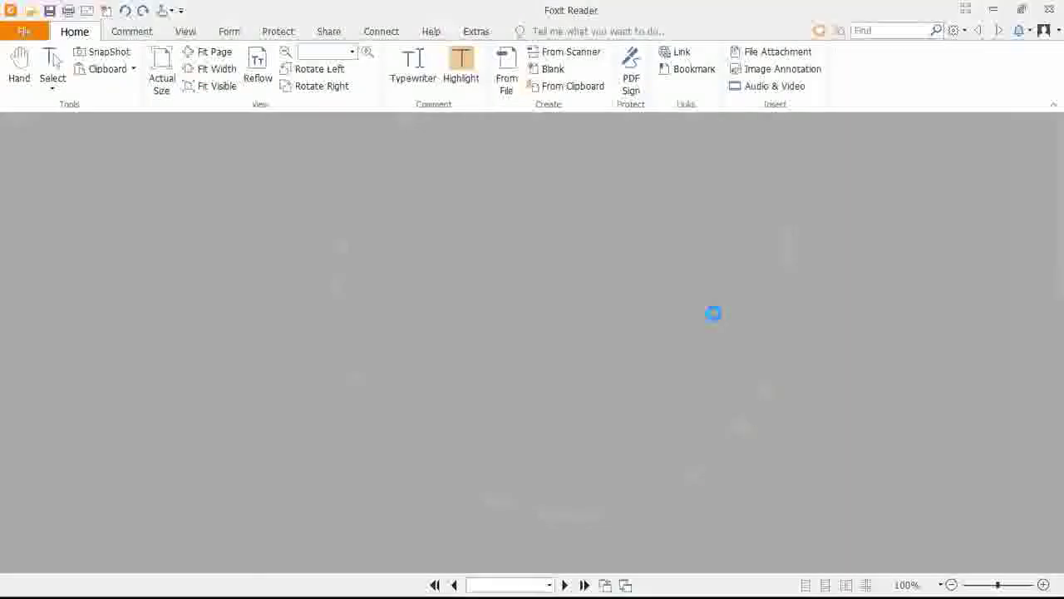
scroll(786, 372, down, 10)
scroll(788, 368, up, 2)
scroll(788, 368, down, 5)
scroll(788, 368, up, 6)
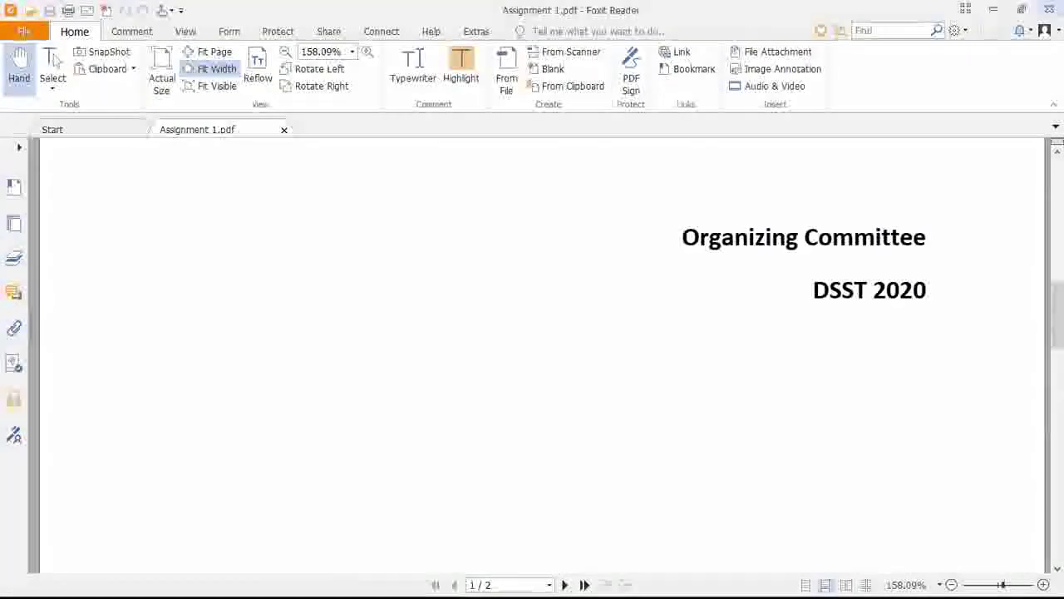
click(1049, 8)
mouse_move(366, 580)
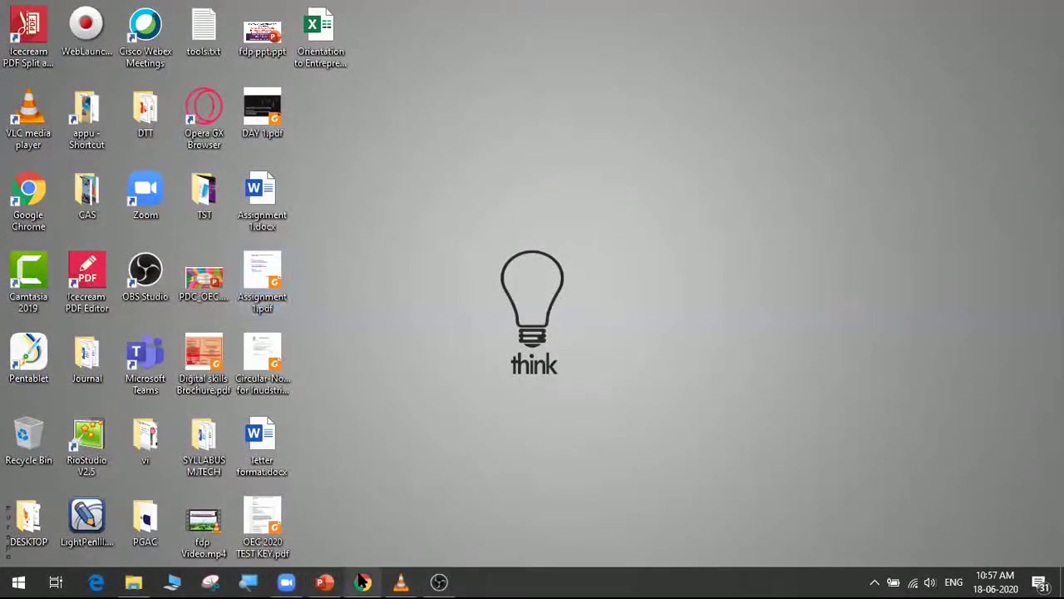
- Return to the TEST NEW watch page in Chrome, check the live playback with sound, and mute it again
key(alt+Tab)
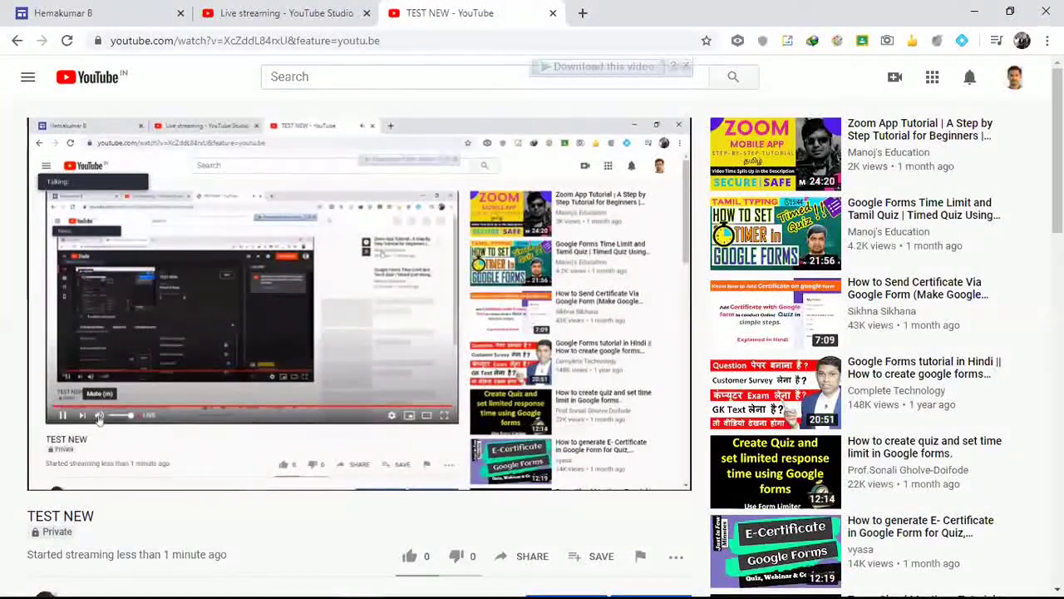
mouse_move(351, 452)
mouse_move(120, 479)
drag(158, 486, 165, 488)
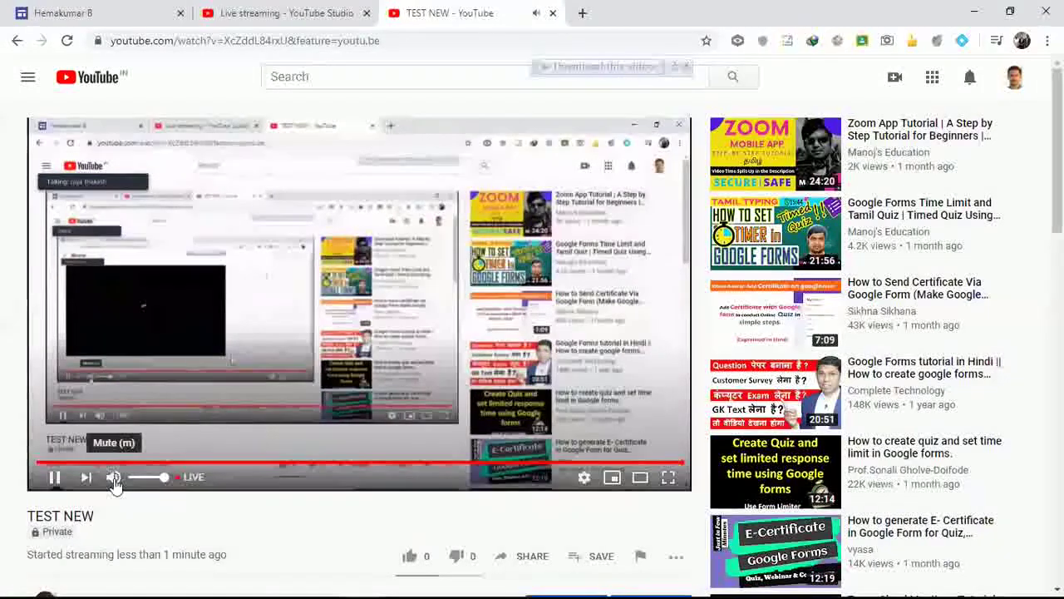
click(114, 478)
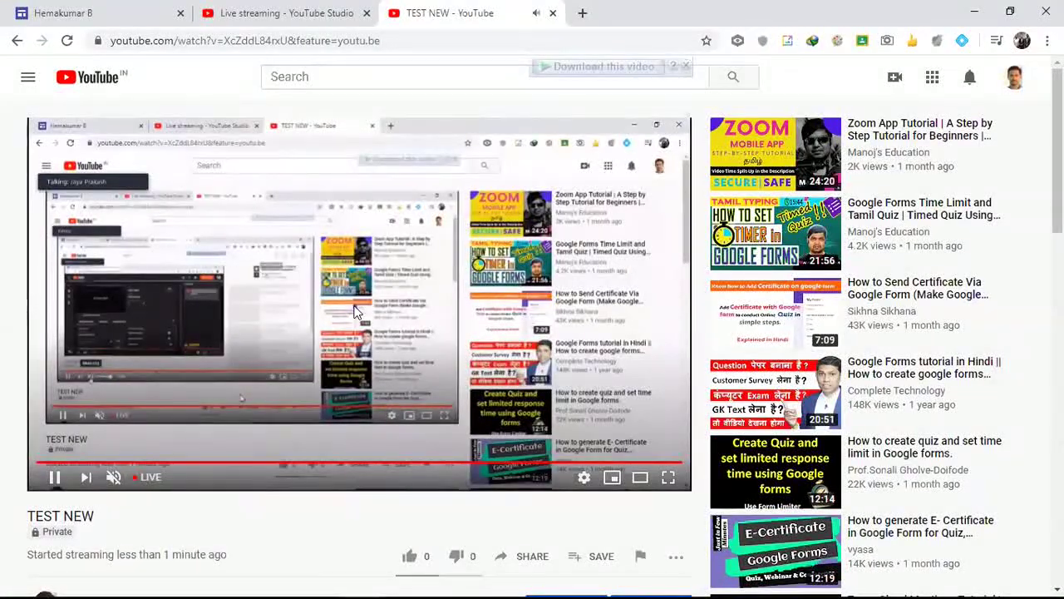
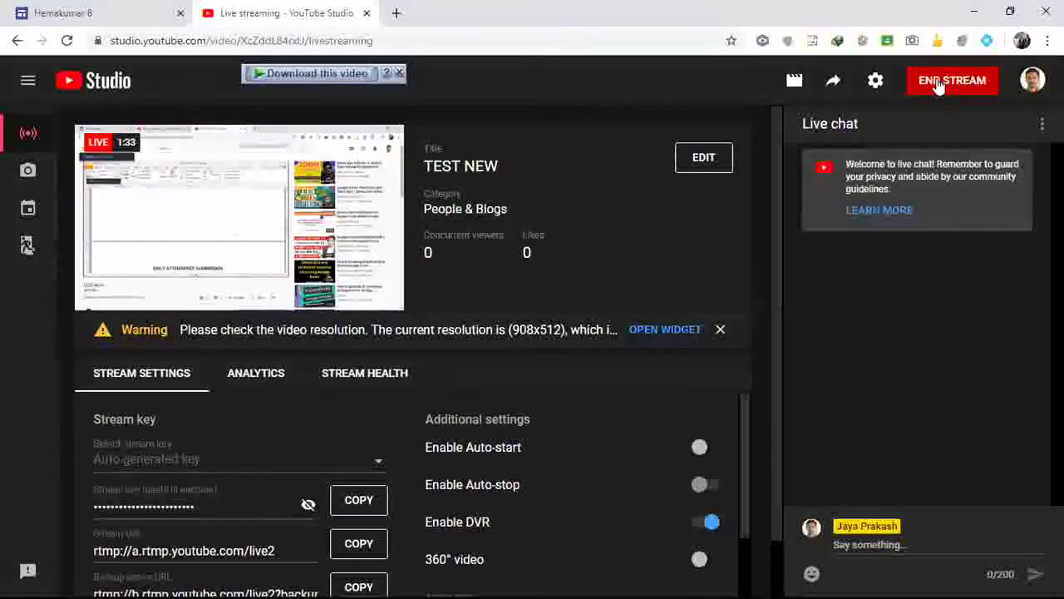
- End the TEST NEW live stream in YouTube Studio and dismiss the stream summary
click(938, 83)
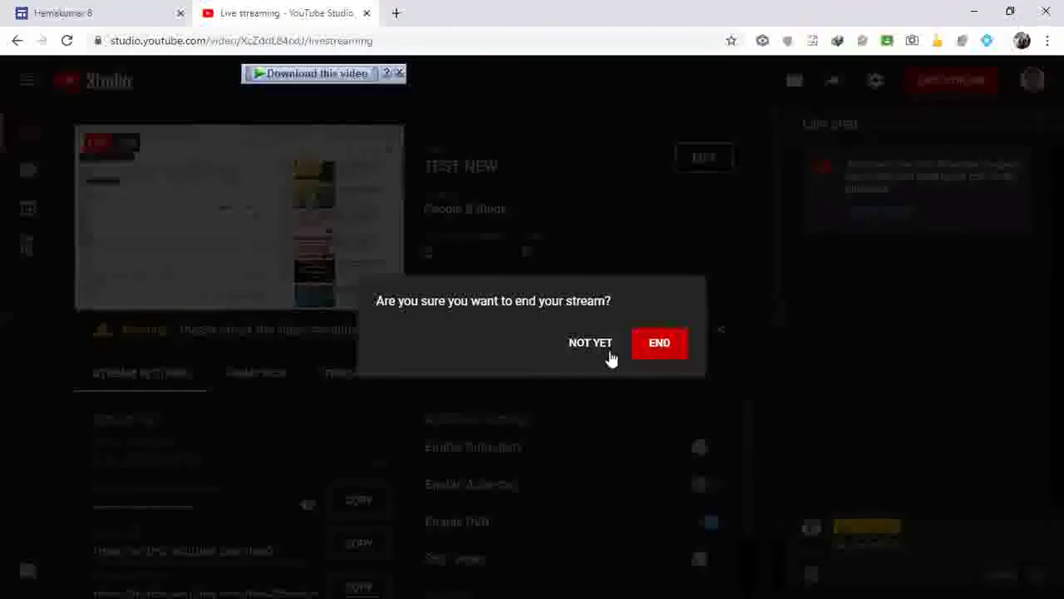
click(657, 344)
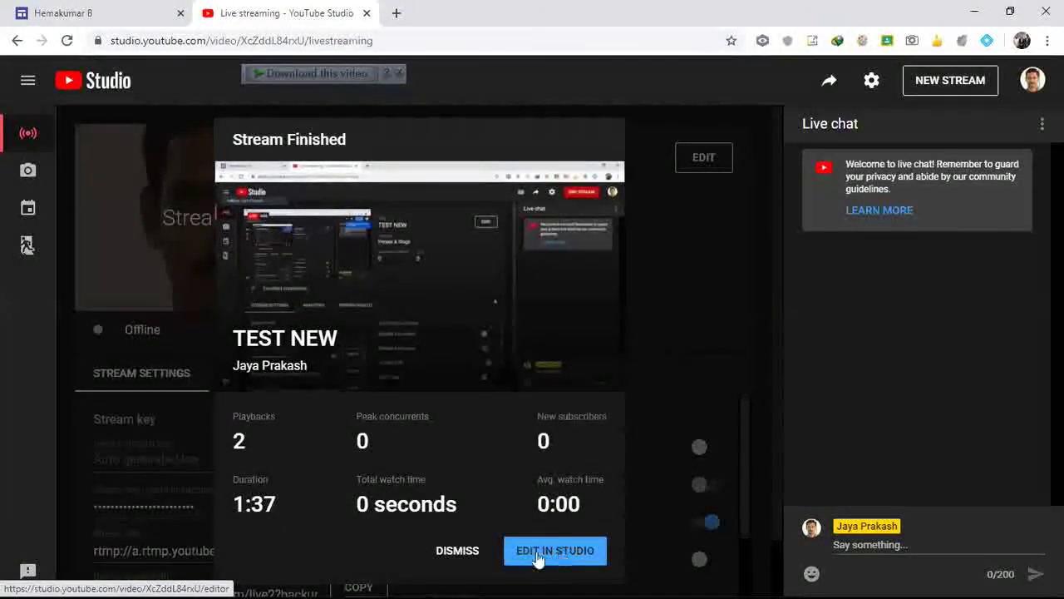
click(456, 551)
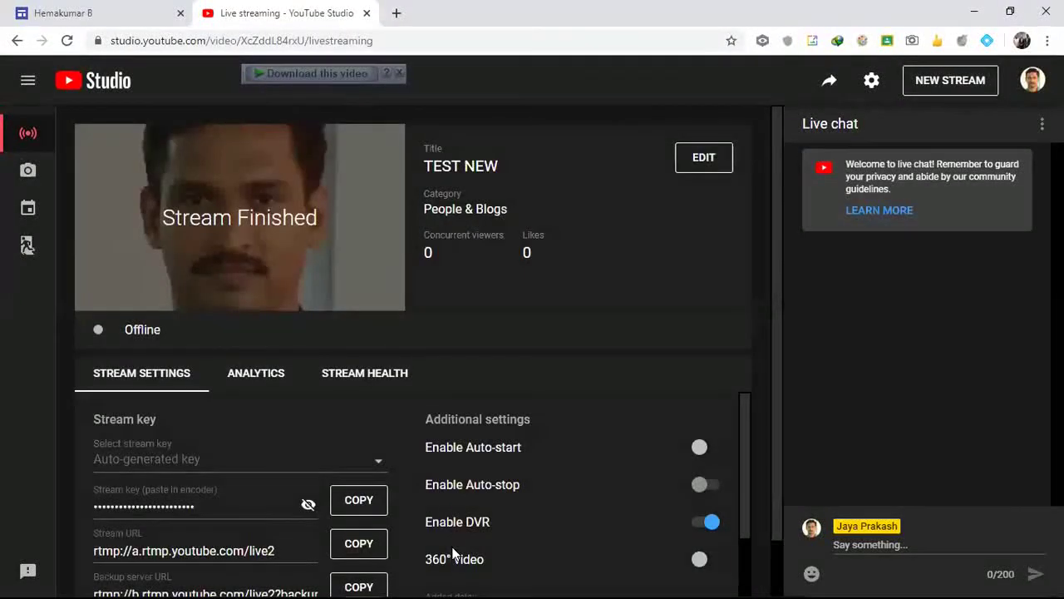
- Switch to OBS Studio and stop its streaming output
mouse_move(453, 582)
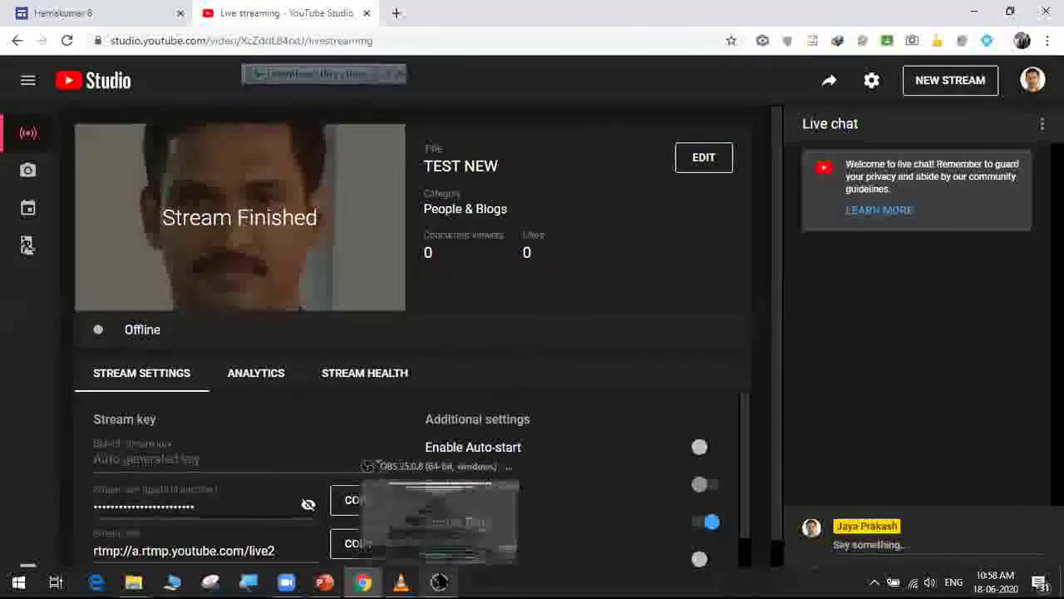
click(439, 515)
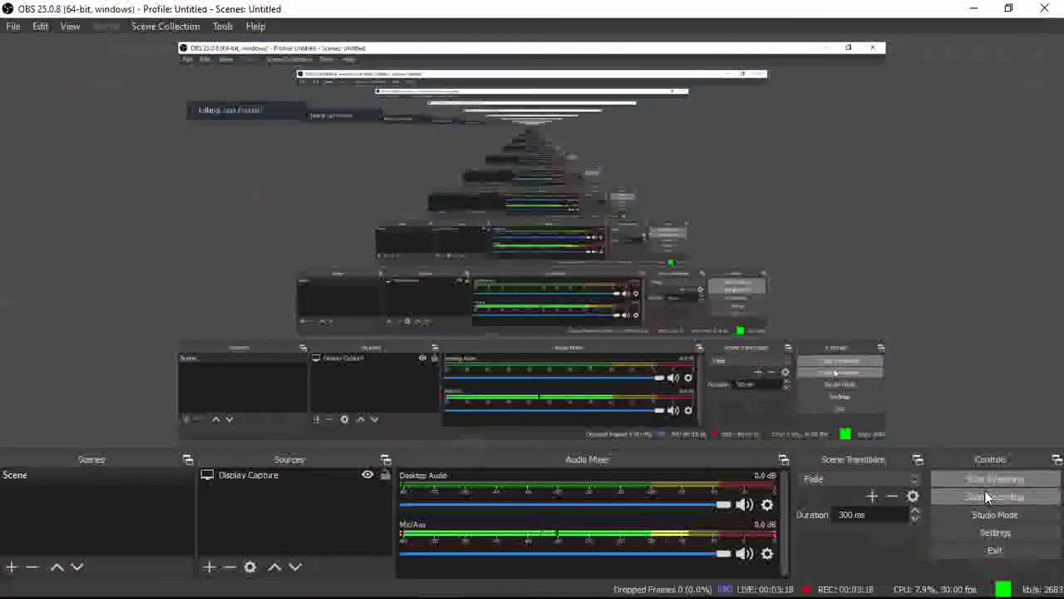
click(994, 480)
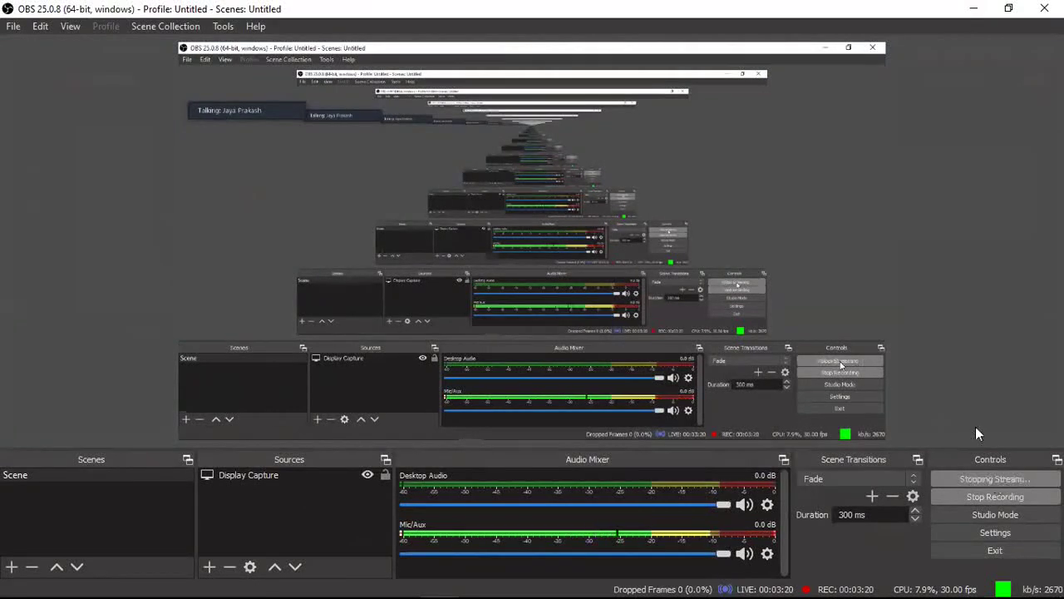
- Stop the recording in OBS Studio and minimize its window
click(986, 497)
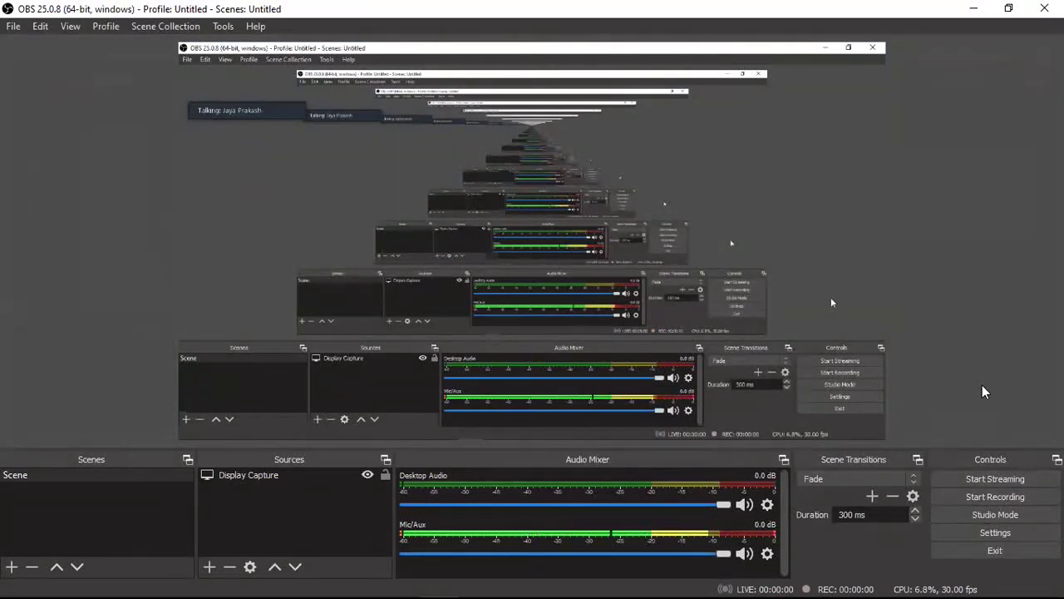
click(972, 8)
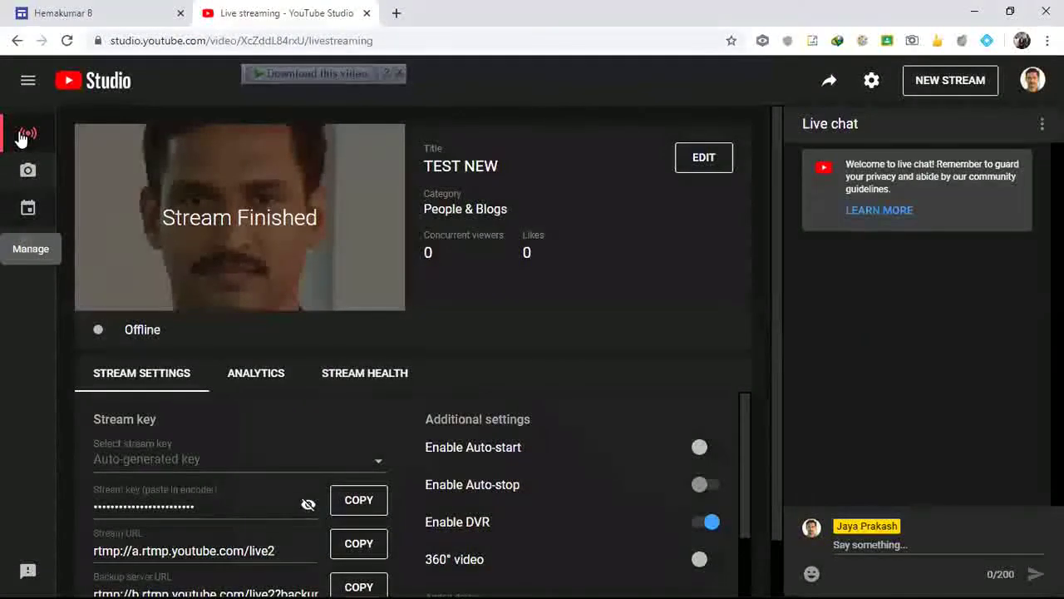
- View the stream management page in YouTube Studio for upcoming streams, and minimize the browser
click(29, 207)
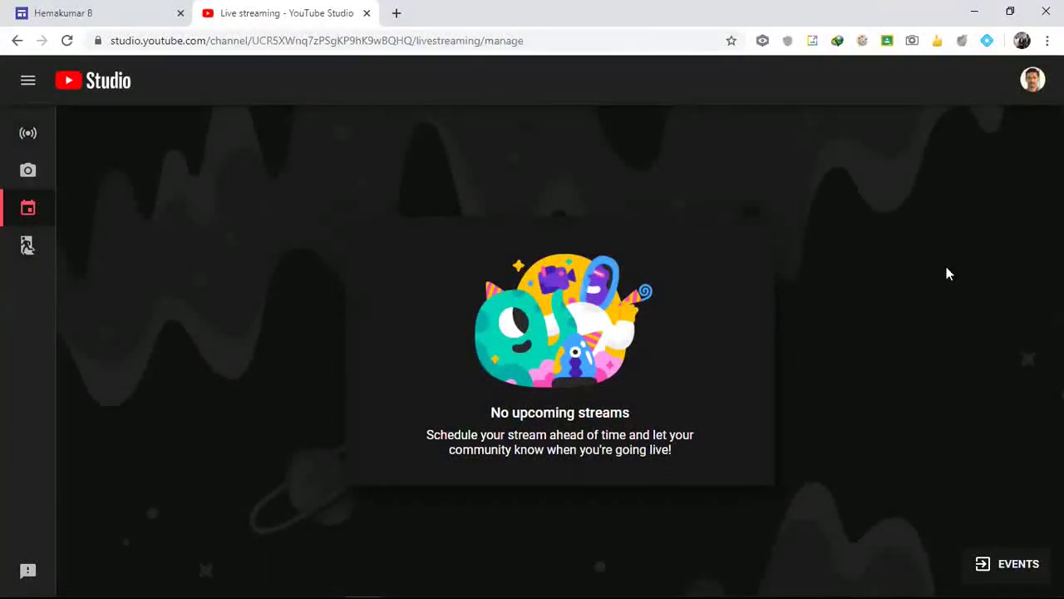
click(973, 13)
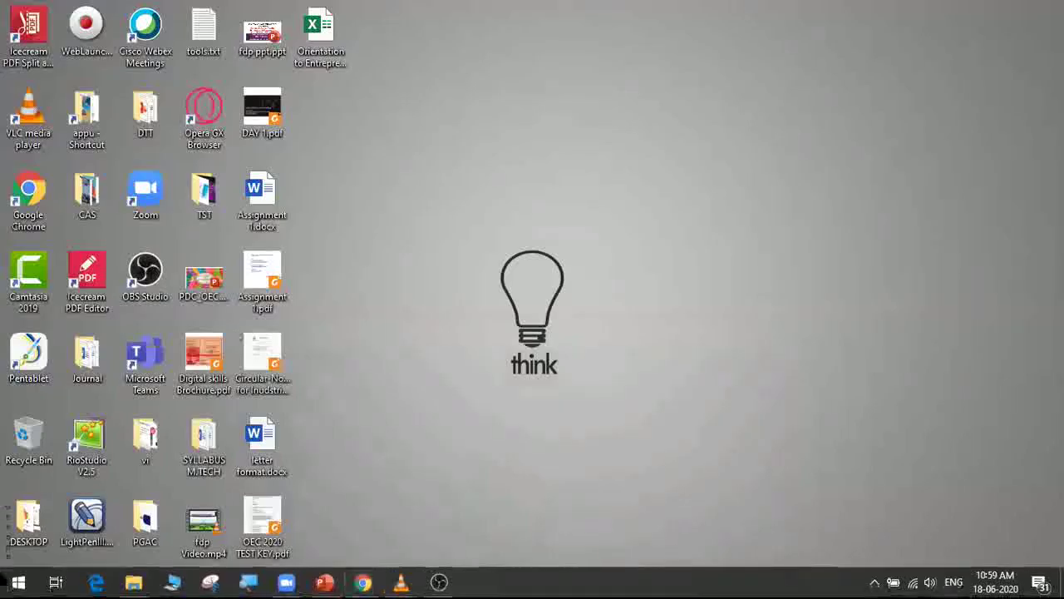
click(15, 580)
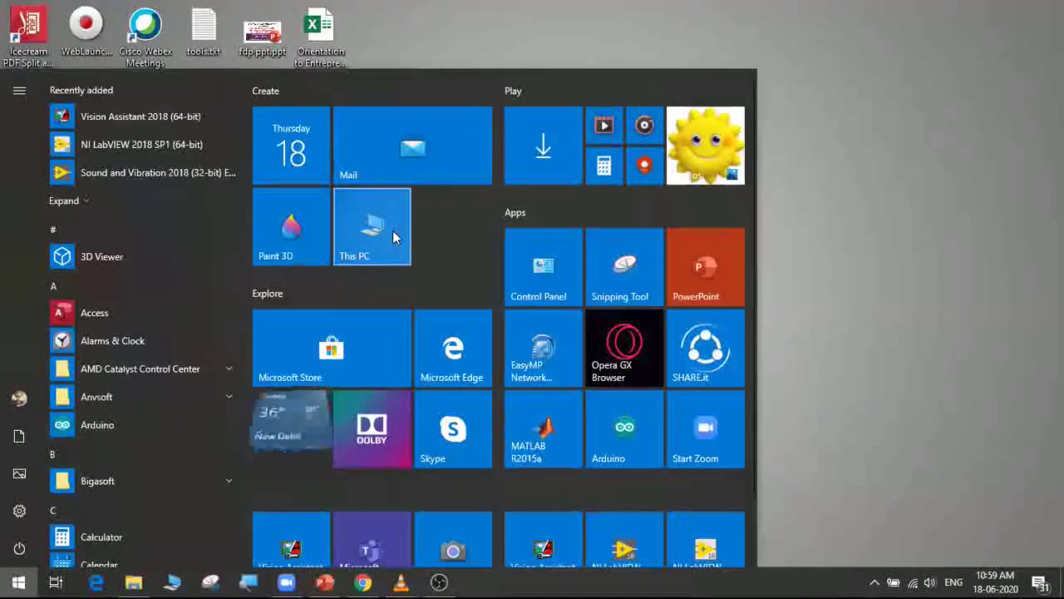
click(394, 238)
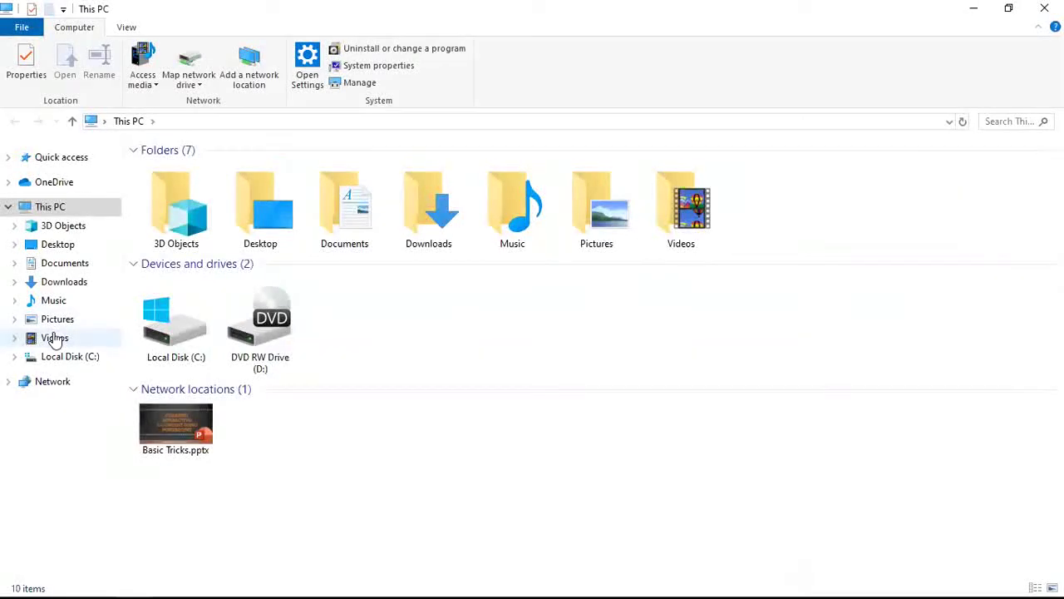
click(53, 338)
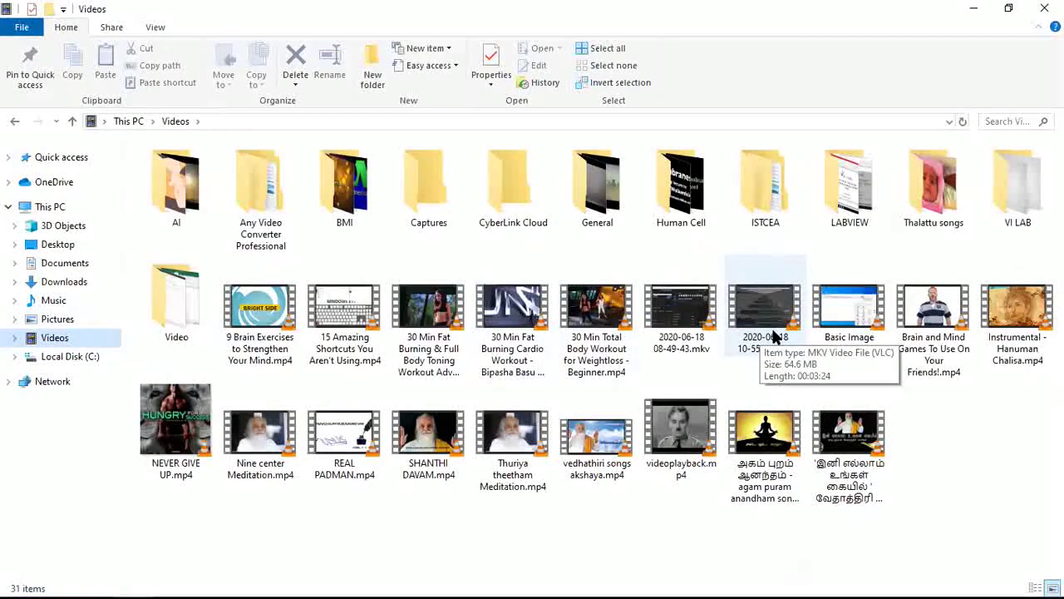
click(773, 335)
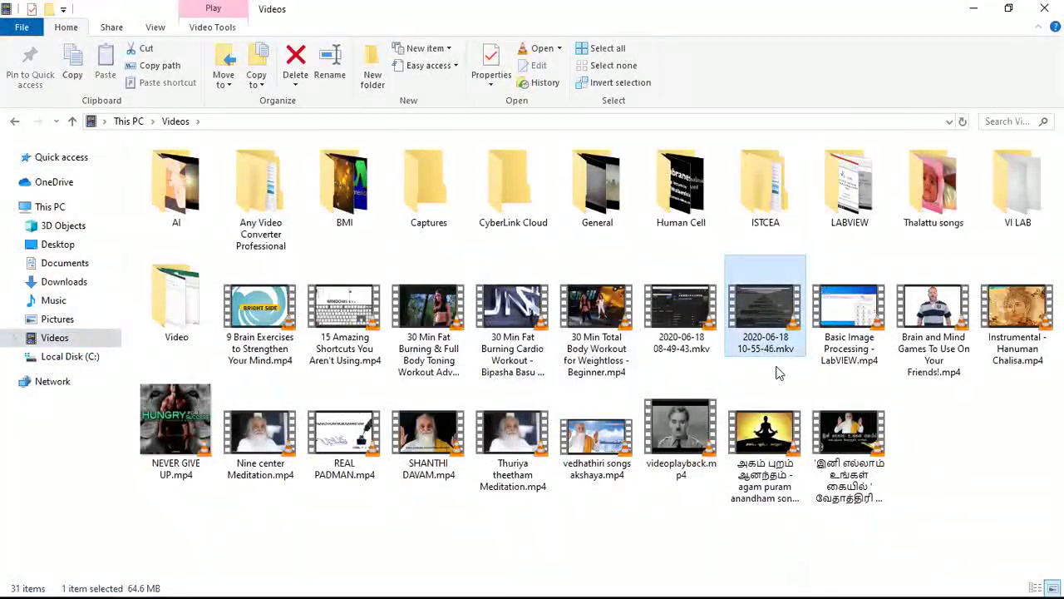
mouse_move(461, 592)
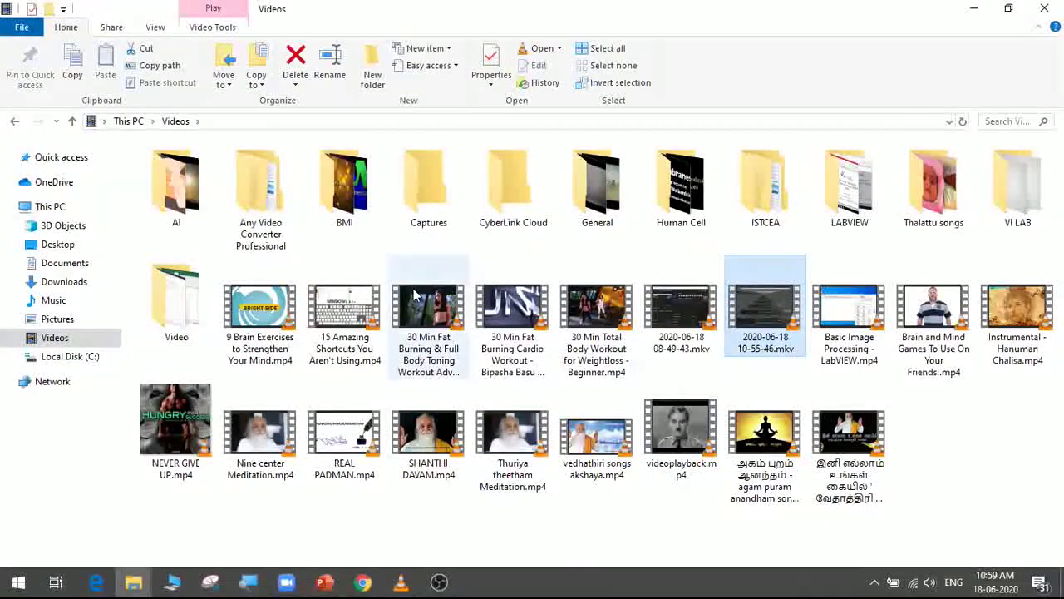
key(Return)
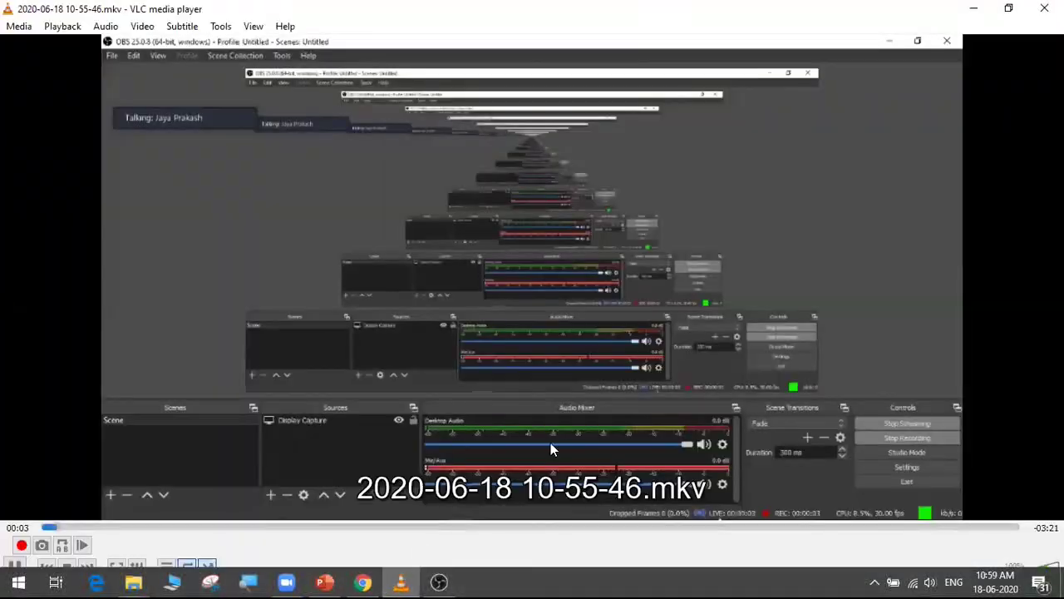
- Skip through the middle and closing parts of the recording to check its content, and close VLC media player
click(523, 526)
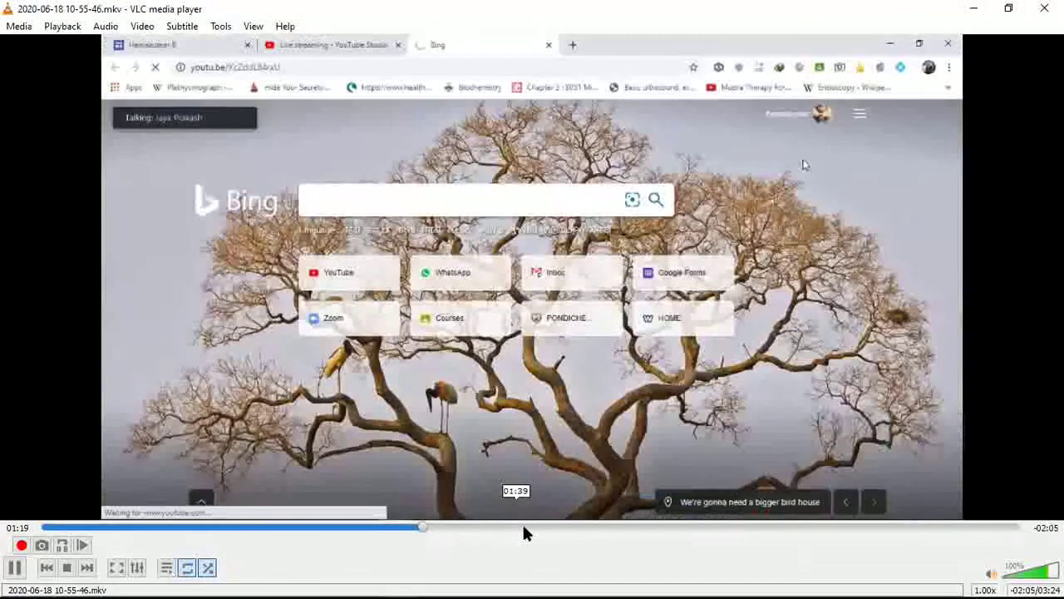
click(905, 527)
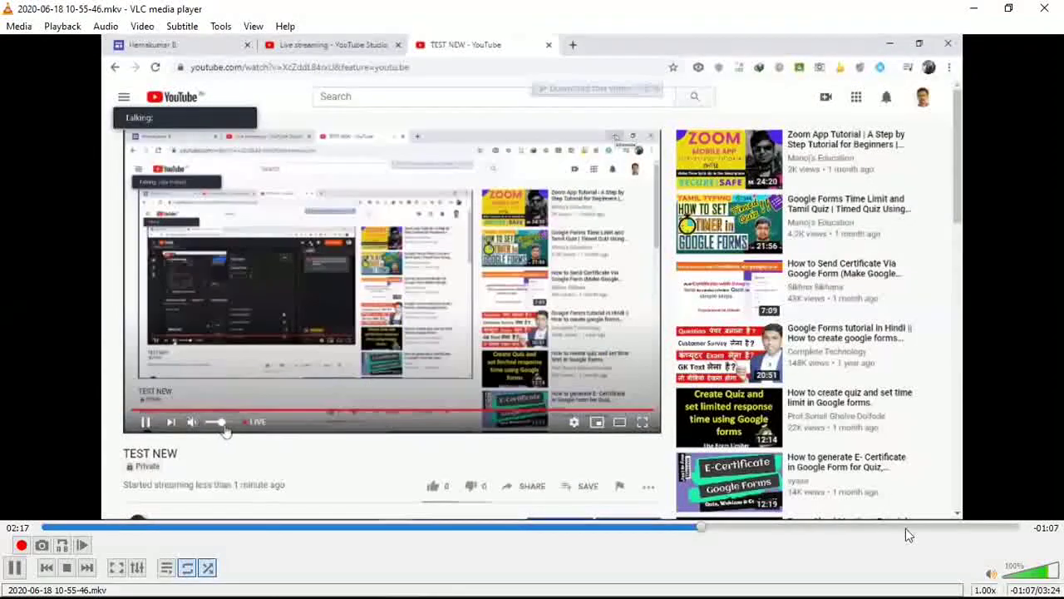
click(945, 527)
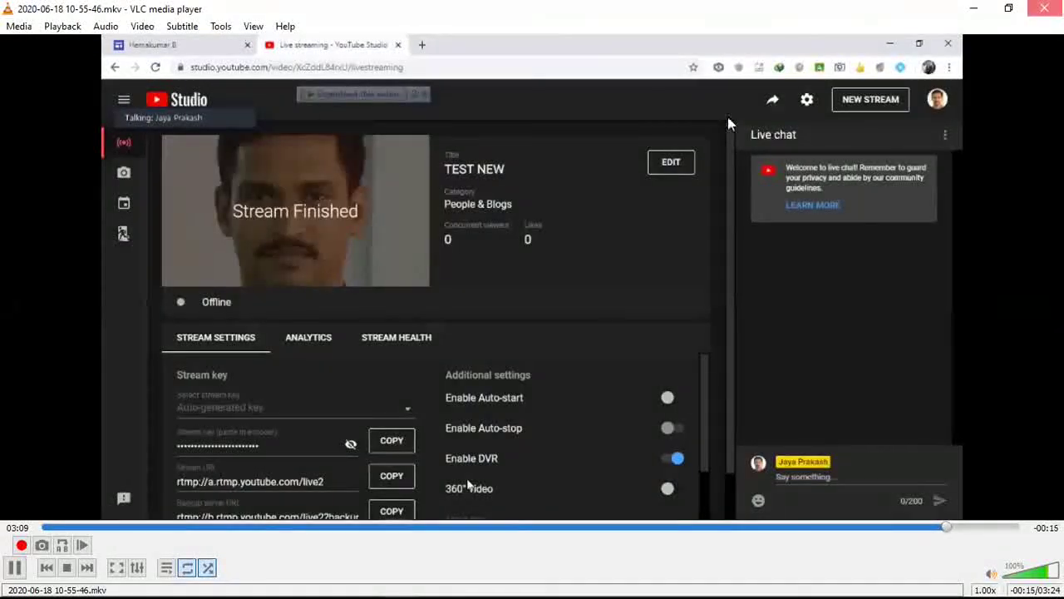
click(1044, 9)
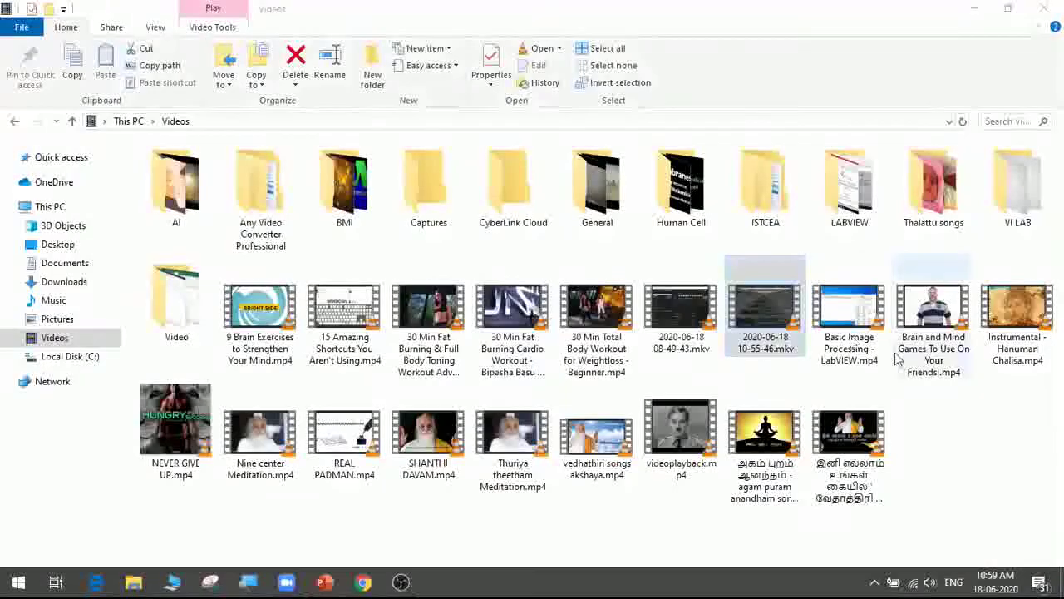
- Minimize the Videos folder window and switch back to OBS Studio
click(975, 10)
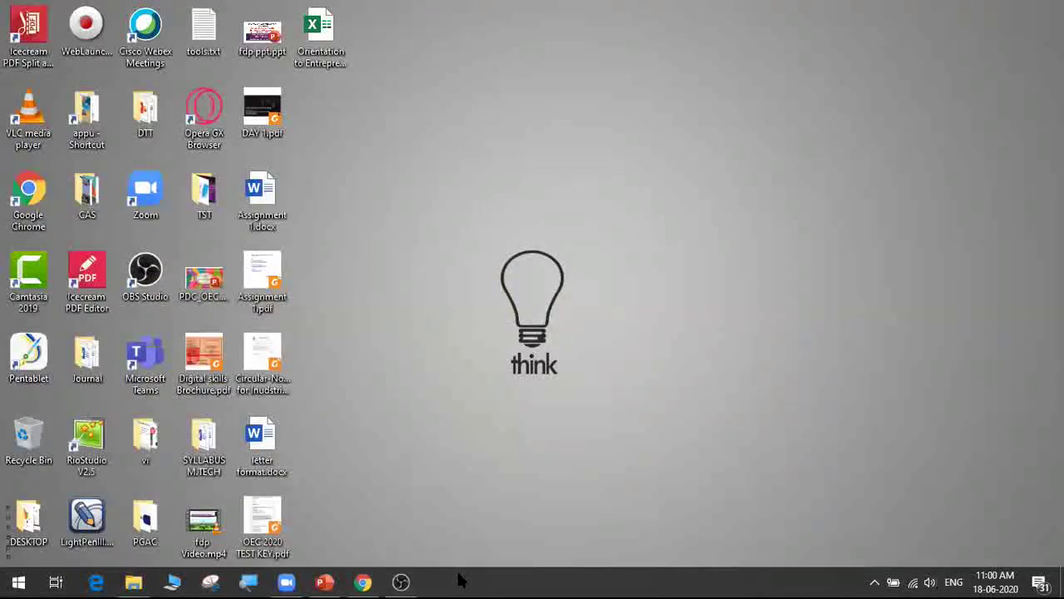
mouse_move(404, 580)
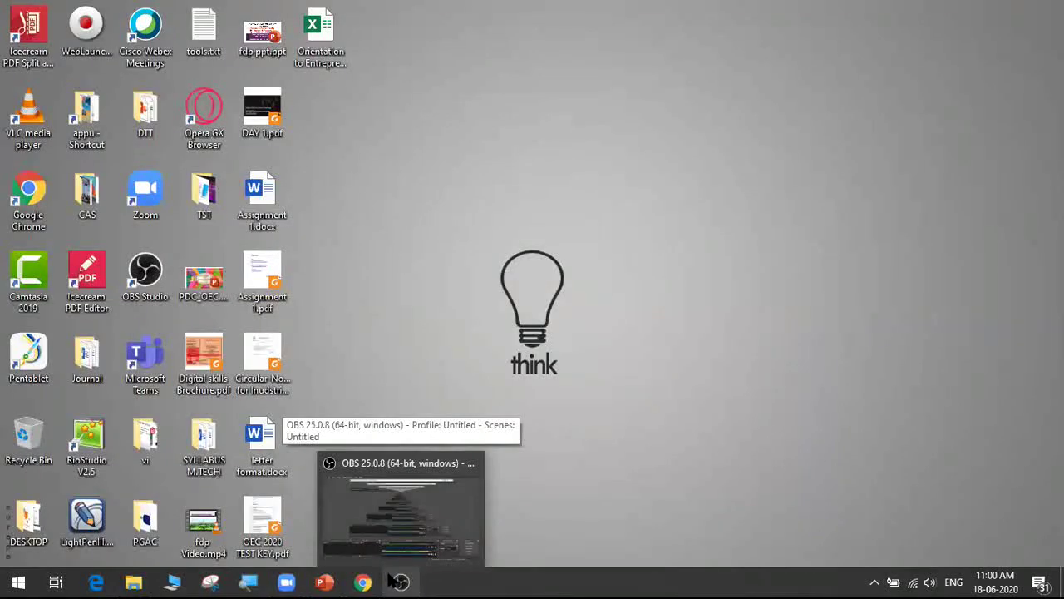
click(393, 579)
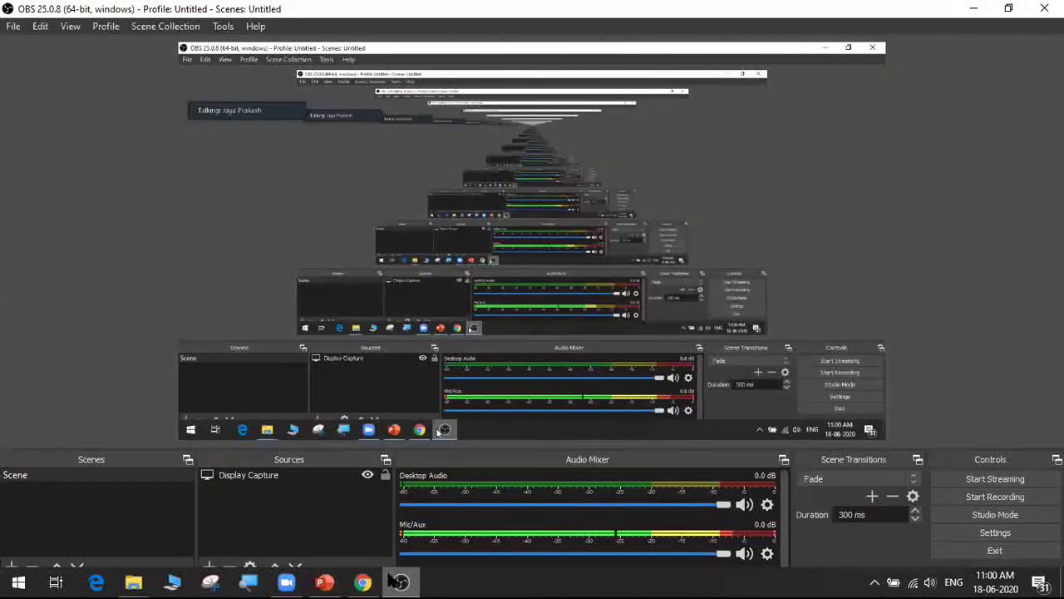